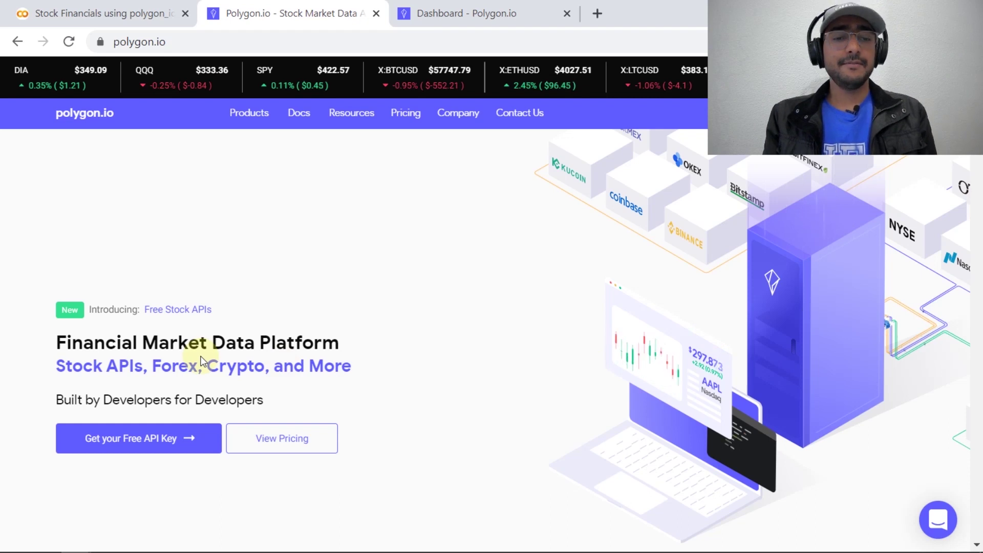
- Highlight 'Stock' and 'Crypto' on the Polygon.io homepage, then switch to the Dashboard tab
double_click(68, 368)
click(154, 367)
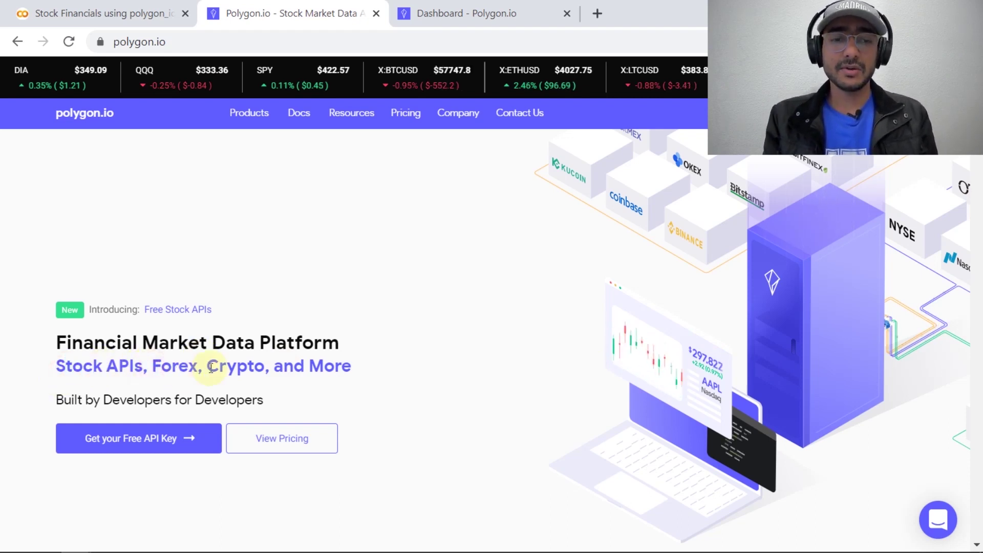
drag(220, 368, 238, 367)
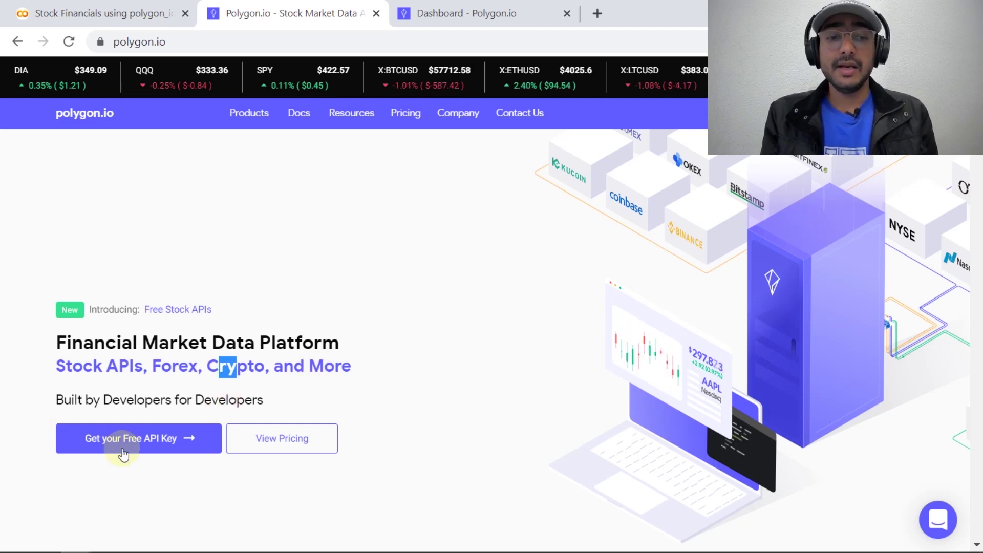
click(303, 321)
click(486, 11)
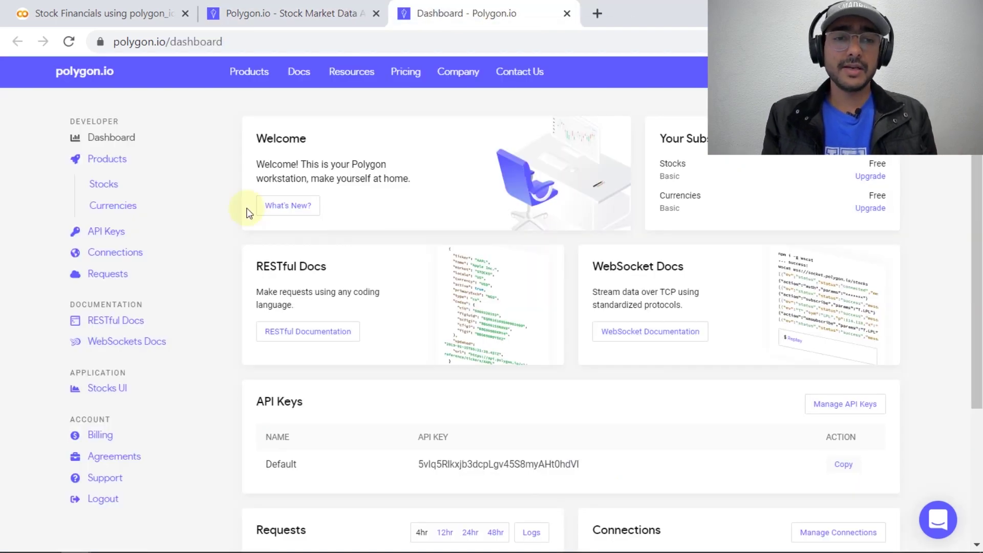
- Open the RESTful and WebSockets docs in new tabs and view both getting-started pages
ctrl+click(114, 321)
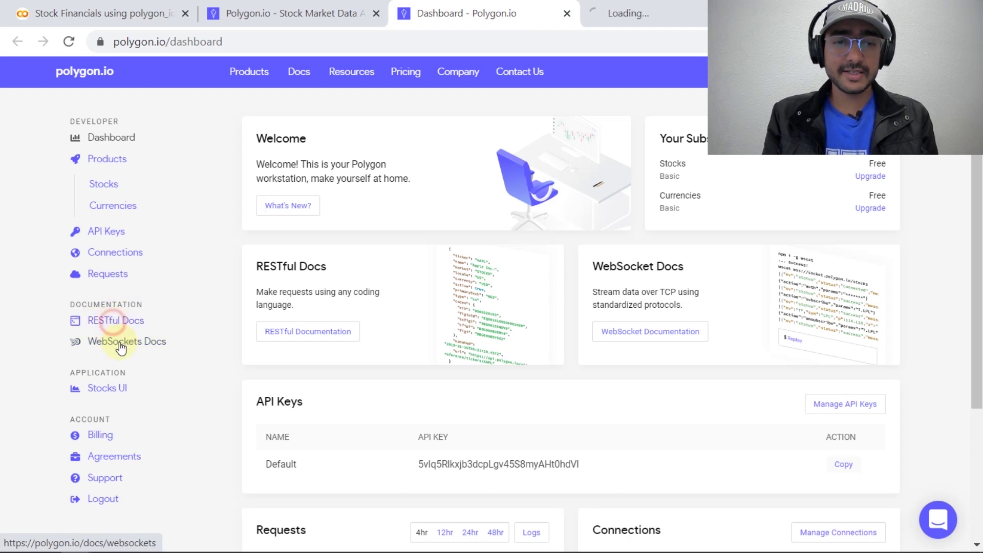
ctrl+click(121, 342)
click(541, 13)
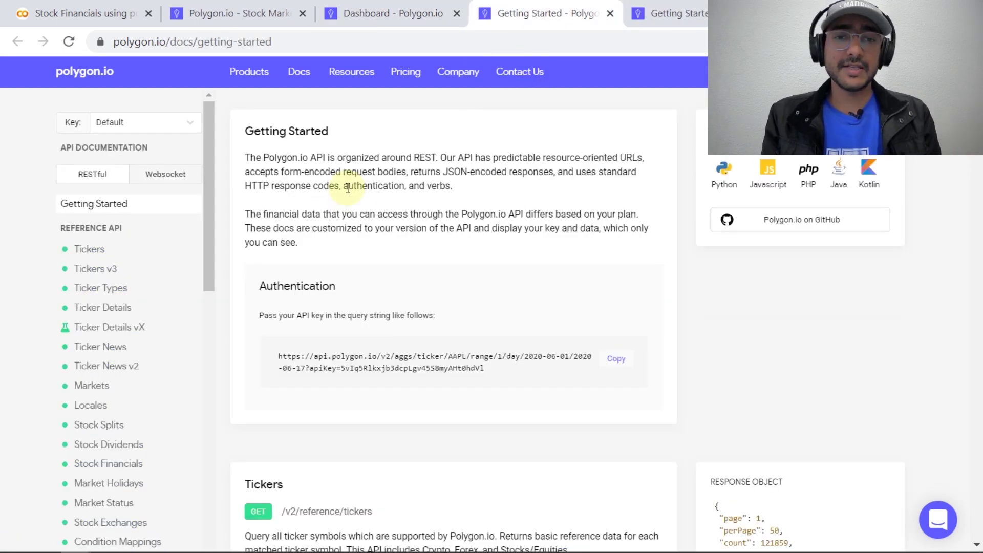
scroll(111, 294, down, 1)
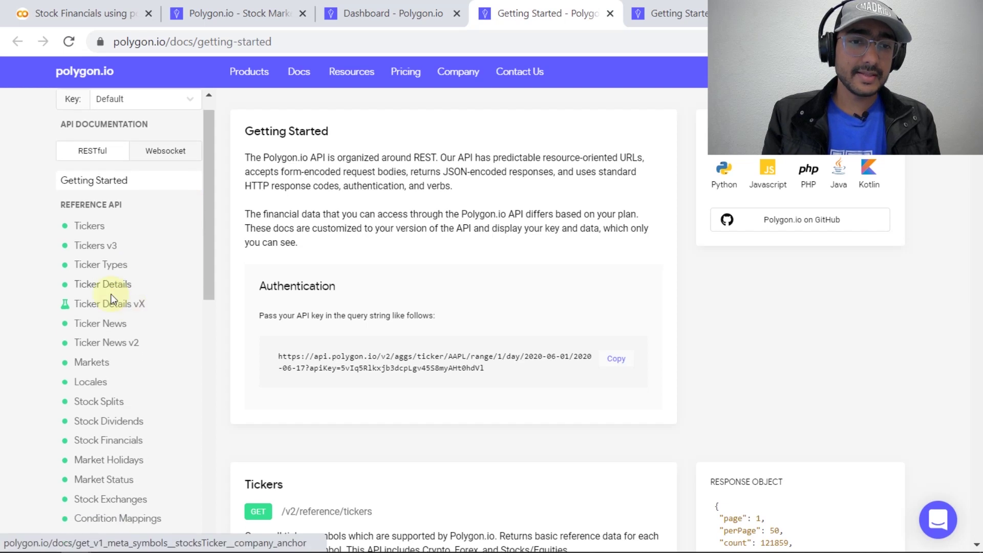
scroll(65, 346, down, 3)
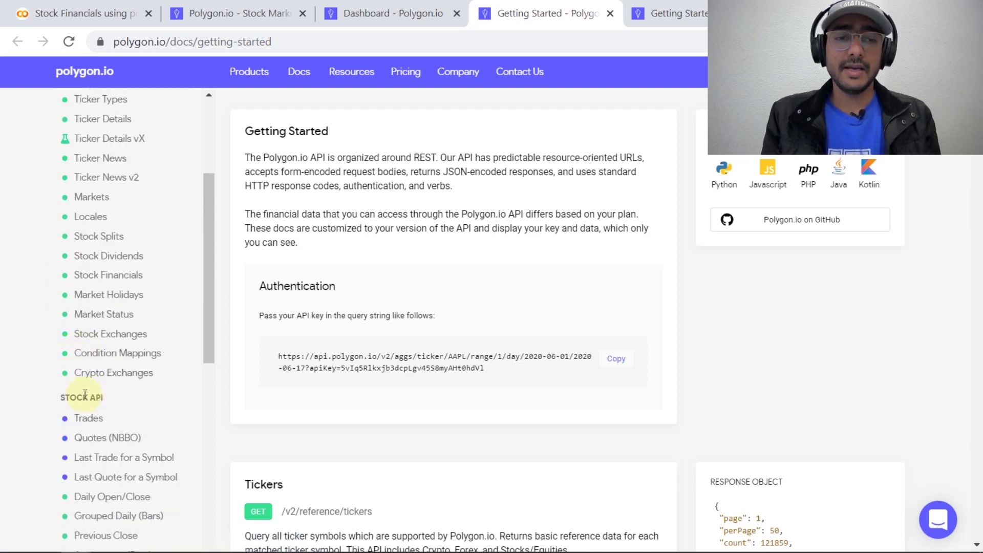
scroll(84, 396, down, 3)
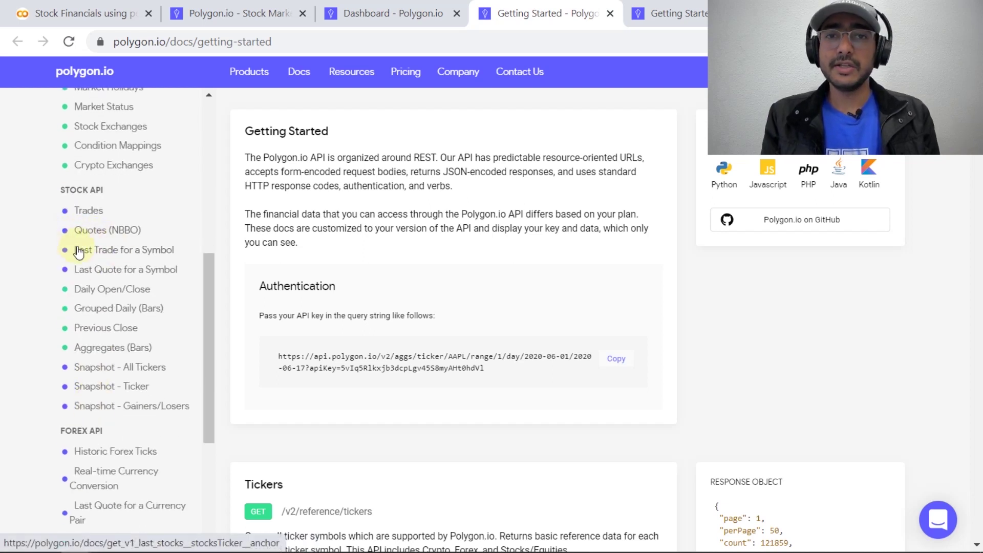
scroll(164, 256, up, 3)
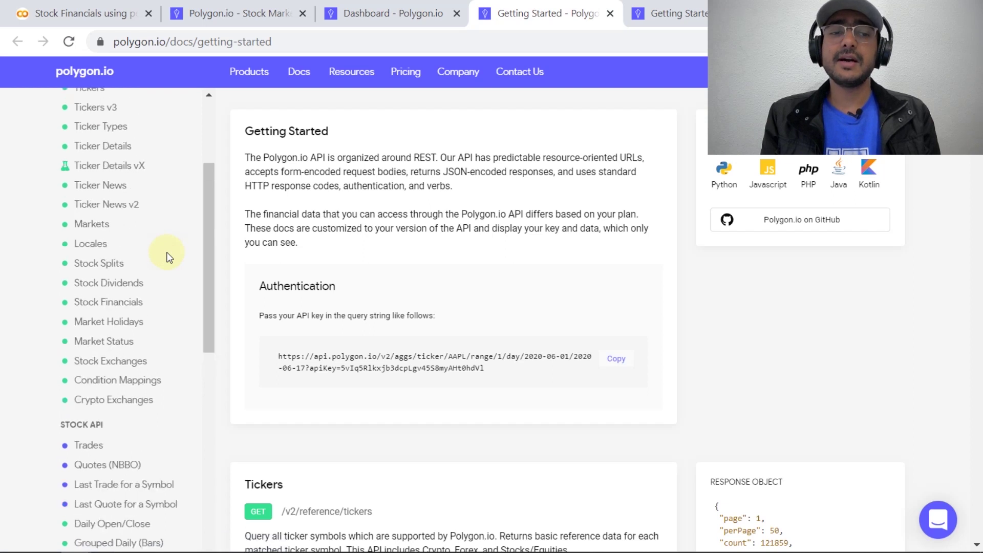
scroll(169, 257, up, 1)
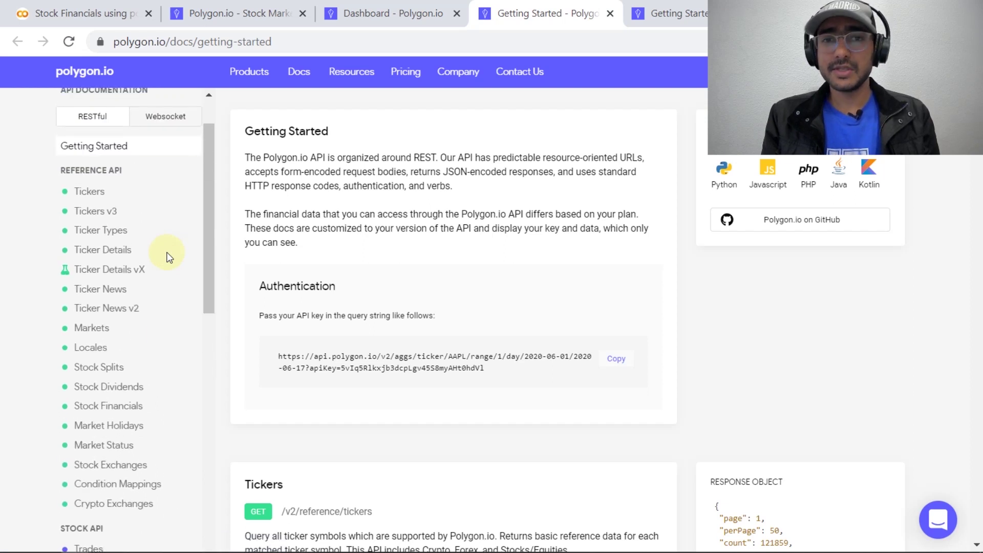
scroll(169, 257, up, 1)
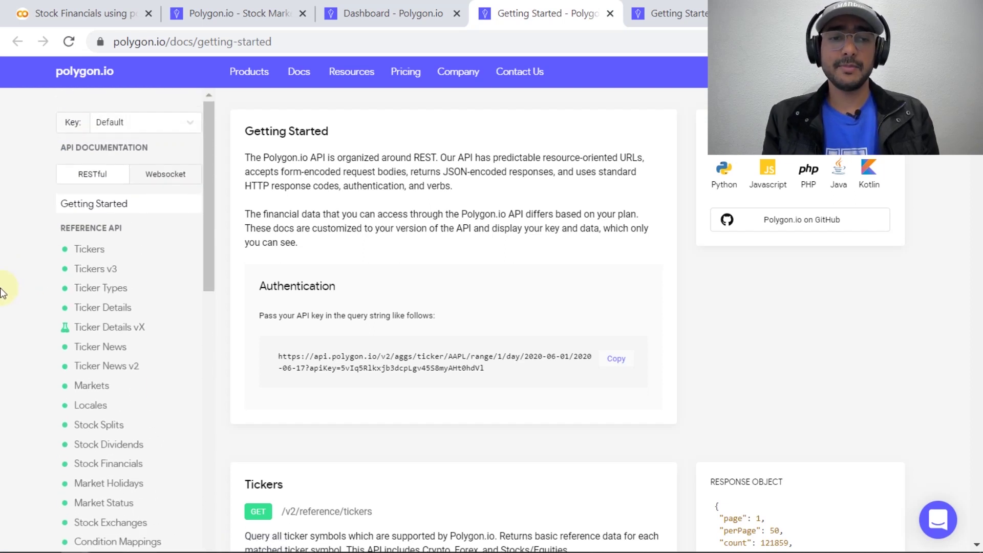
scroll(12, 295, down, 2)
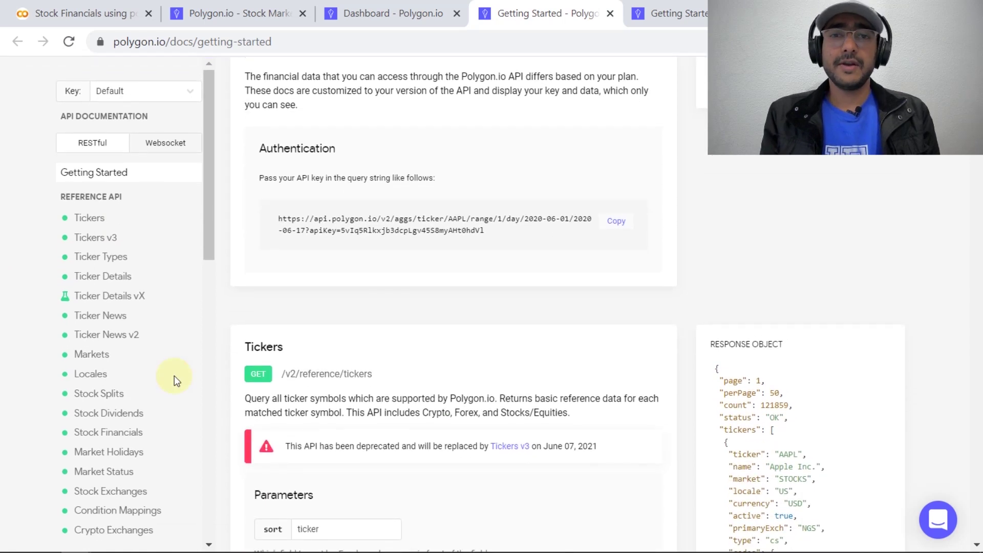
scroll(174, 376, down, 3)
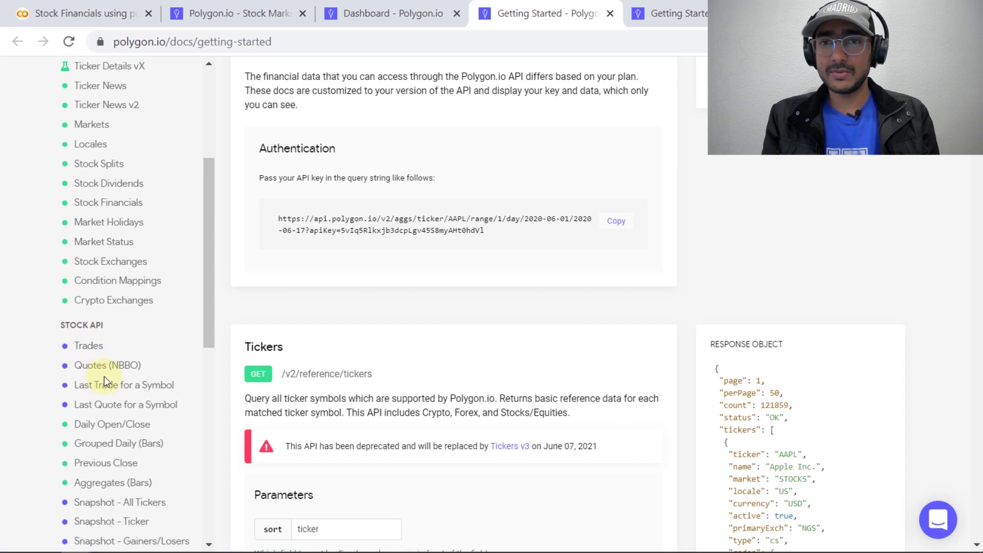
click(661, 14)
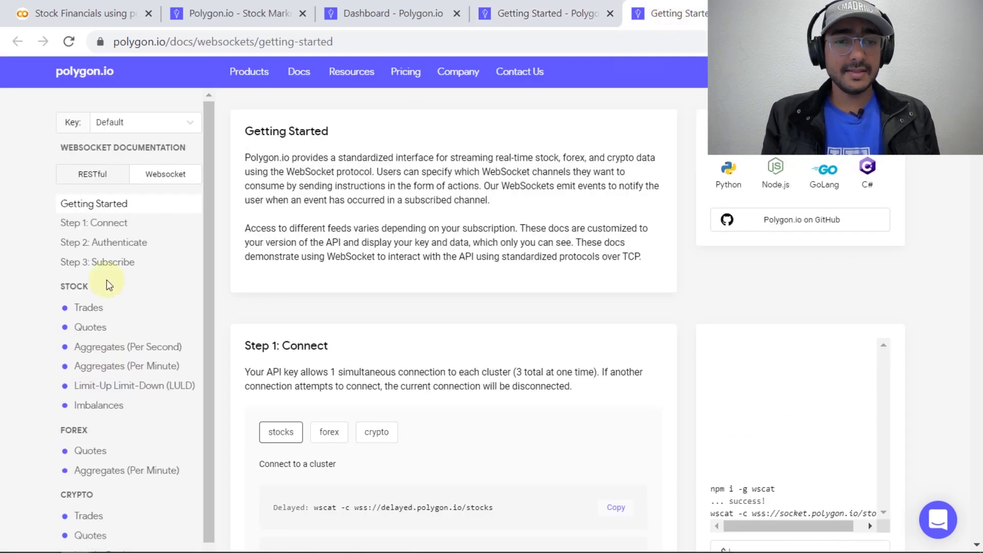
scroll(106, 280, down, 1)
scroll(132, 360, down, 3)
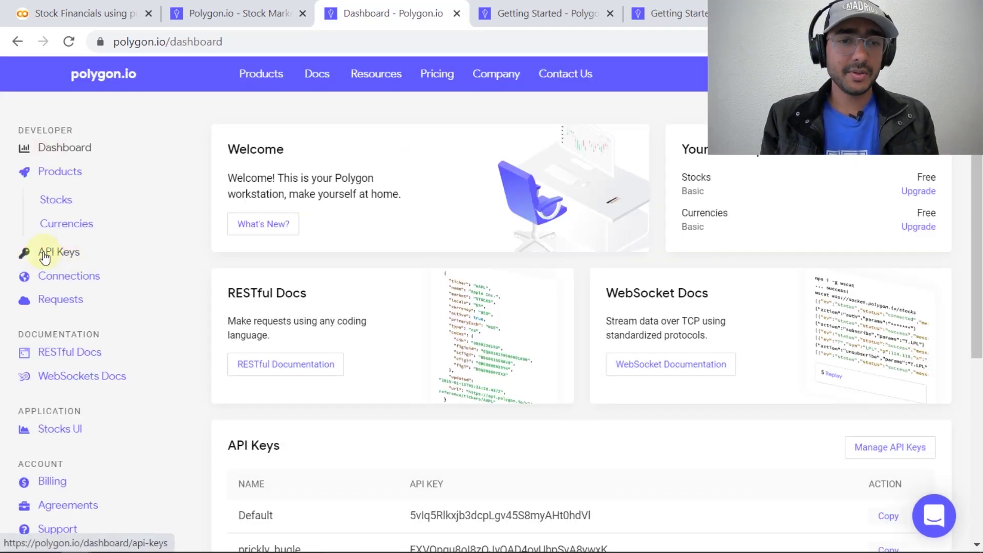
- Open the Default key from the API Keys list and view its edit form
click(66, 260)
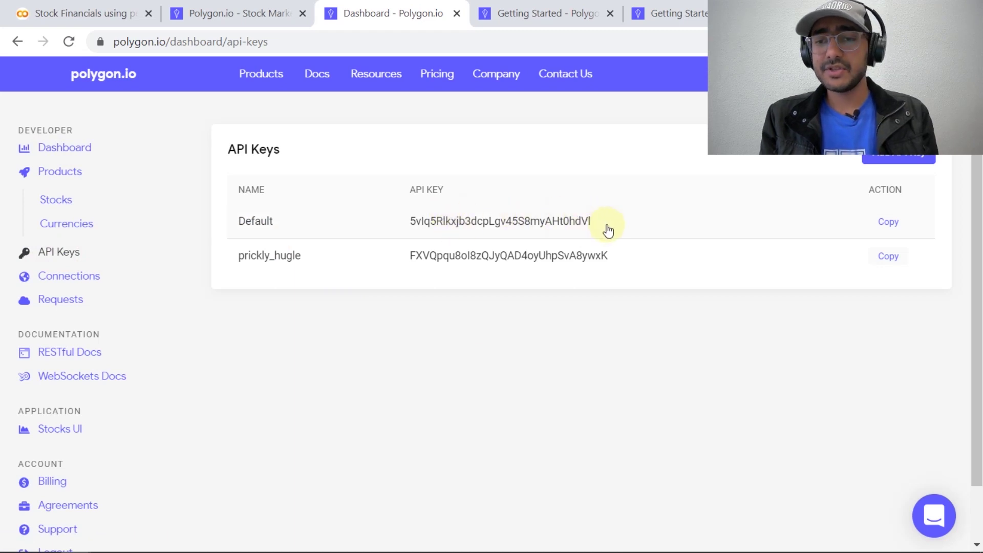
click(669, 231)
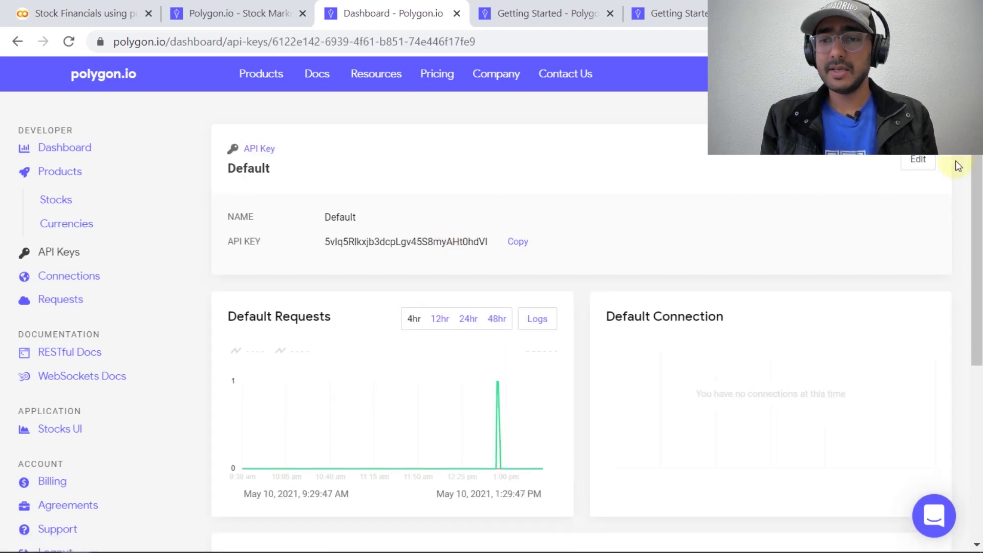
click(916, 162)
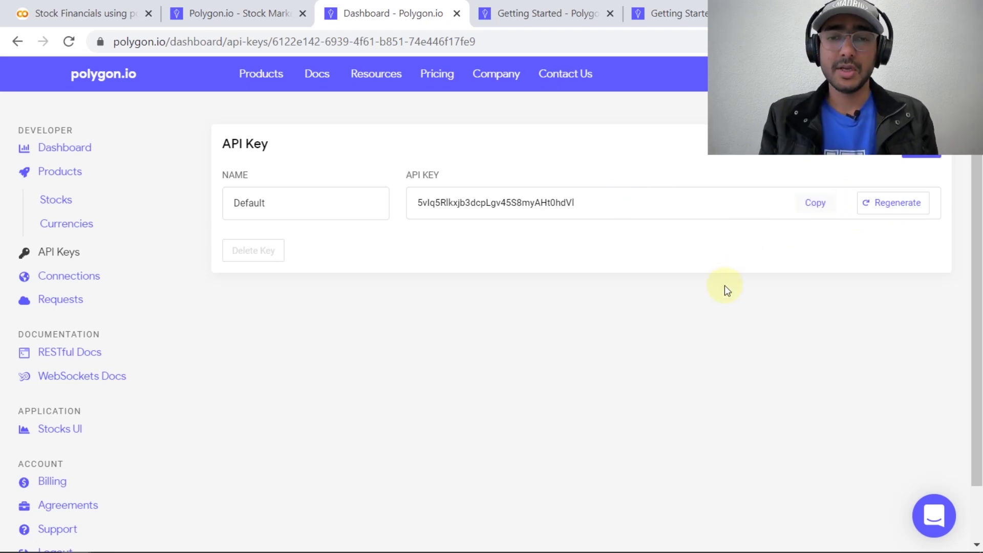
- Run the sample AAPL Stock Financials query from the REST docs, then go back to Colab
click(524, 18)
scroll(123, 338, down, 1)
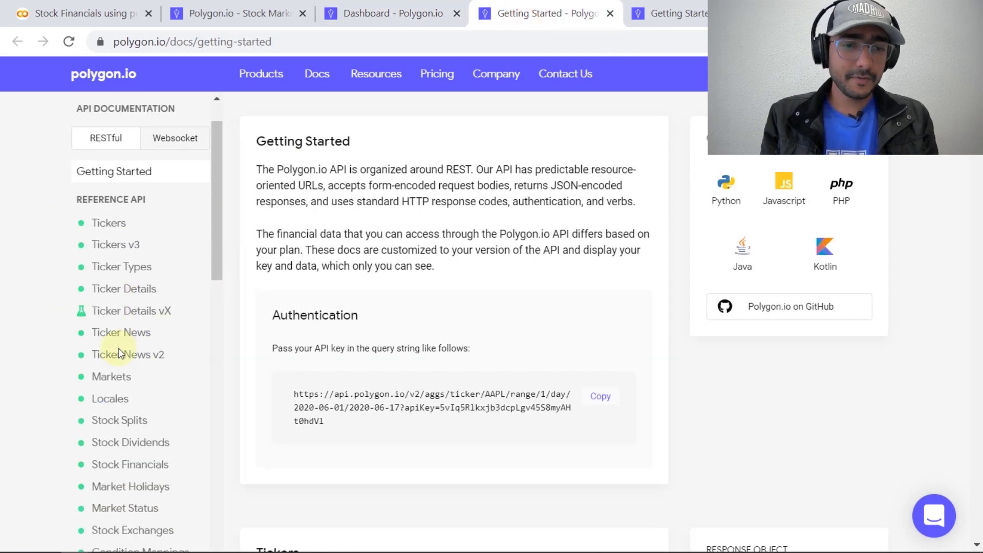
scroll(110, 346, down, 4)
click(112, 274)
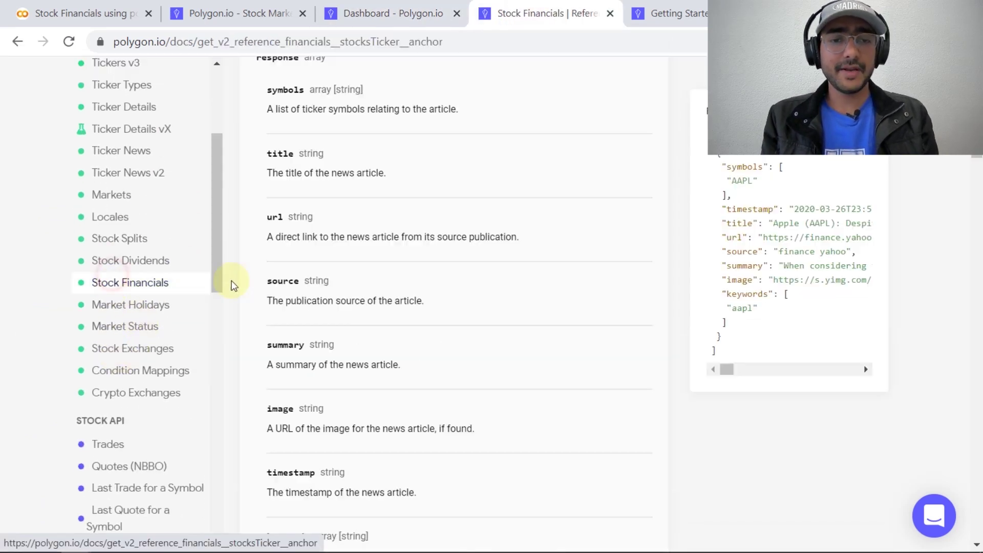
scroll(479, 281, down, 2)
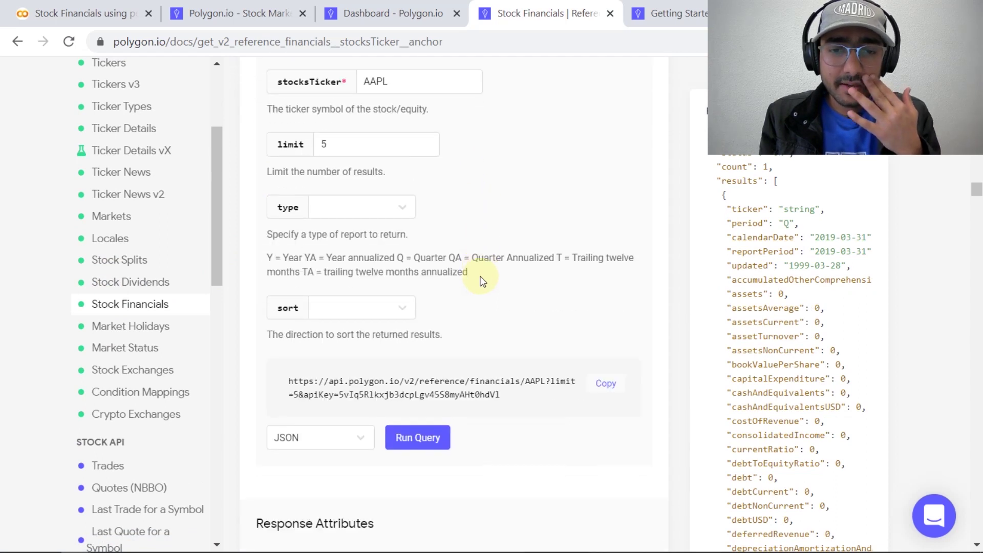
scroll(479, 281, down, 1)
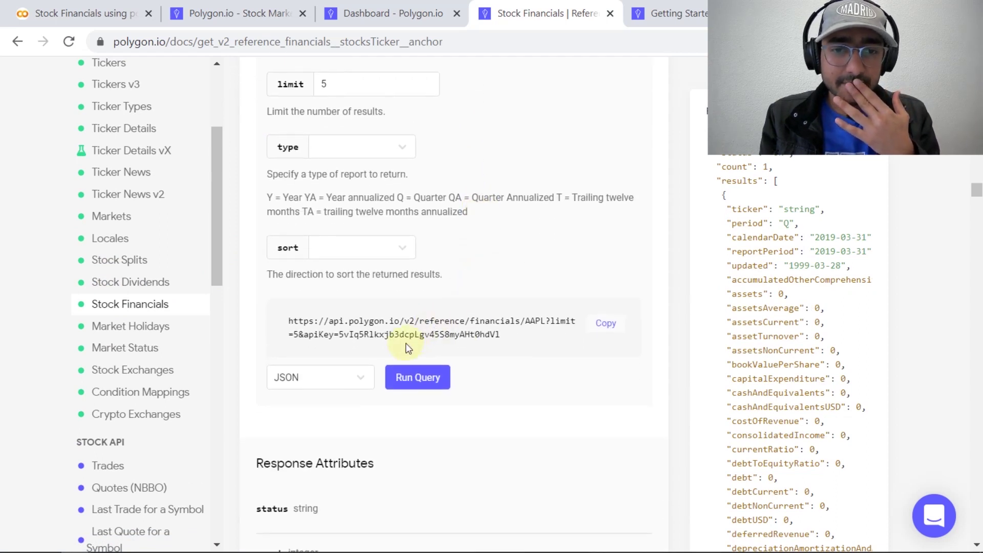
click(418, 378)
scroll(291, 324, down, 2)
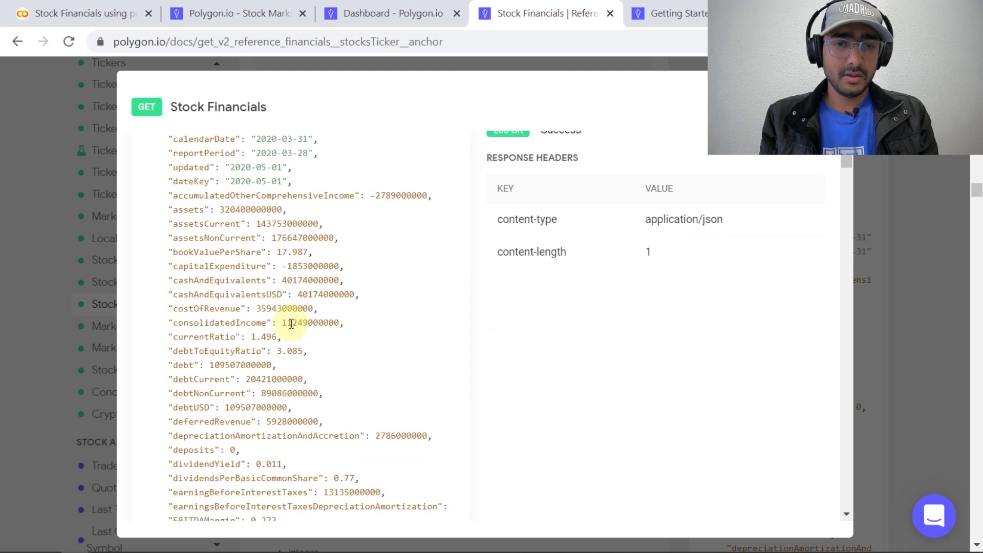
scroll(291, 323, down, 2)
scroll(291, 324, down, 2)
scroll(291, 316, up, 1)
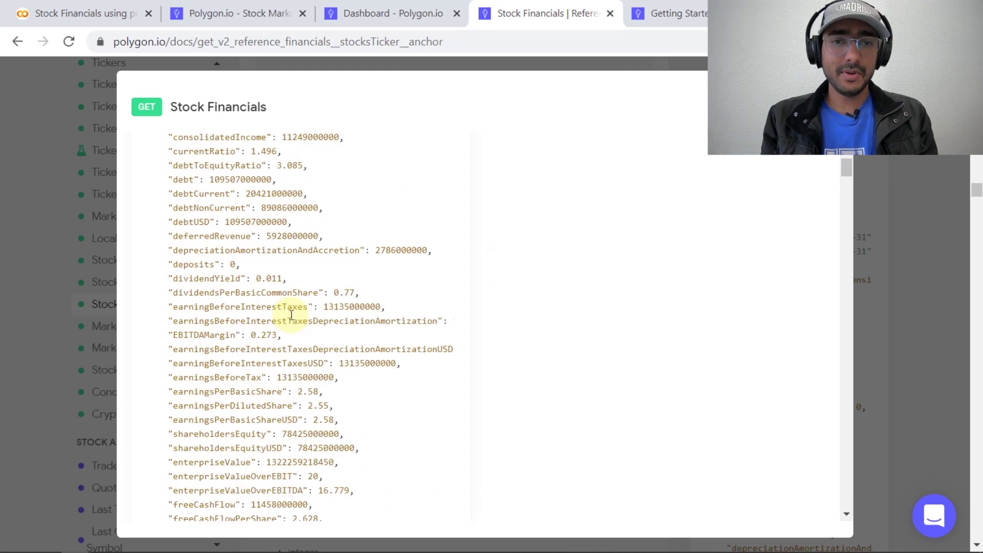
scroll(291, 312, up, 4)
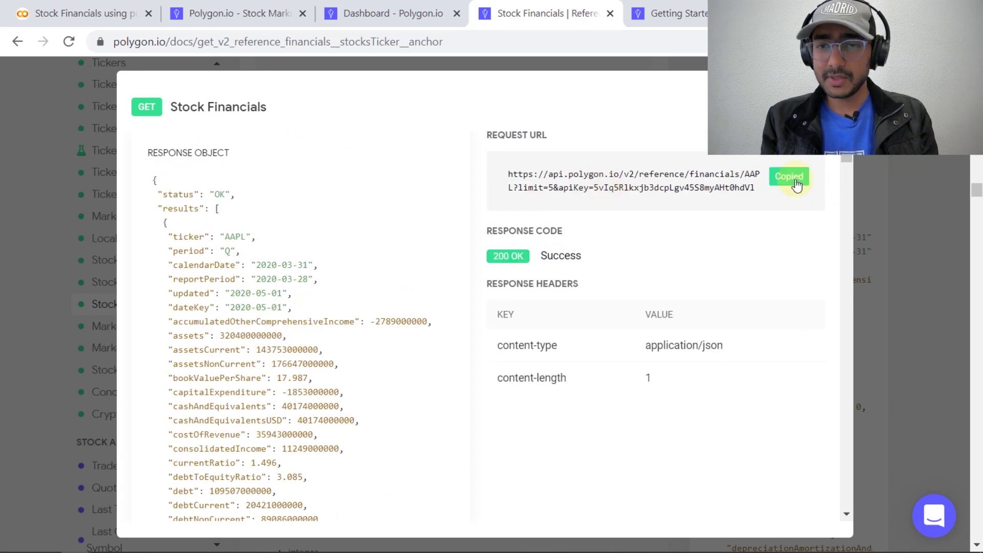
key(ctrl+1)
- Paste the copied polygon.io AAPL financials URL into the empty code cell
click(226, 206)
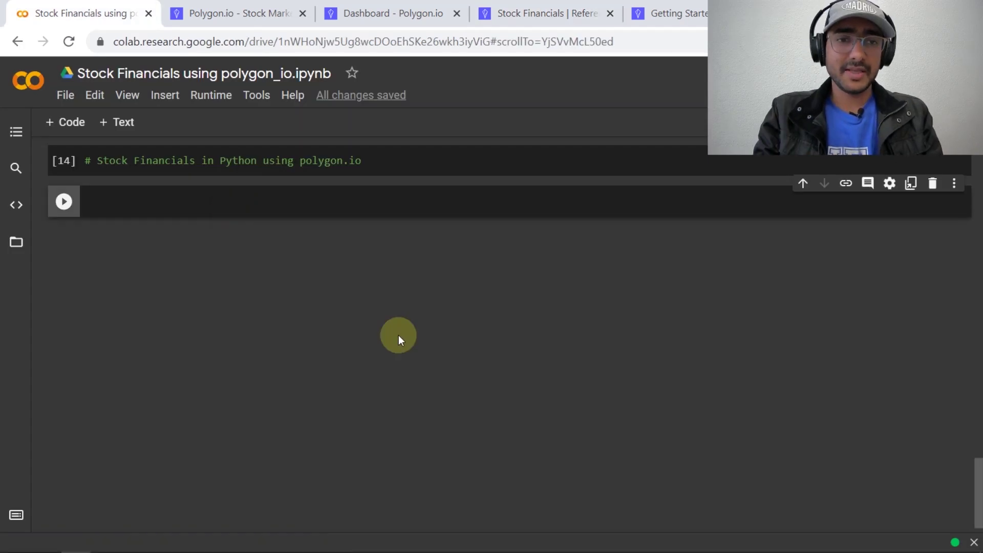
text(api_url =)
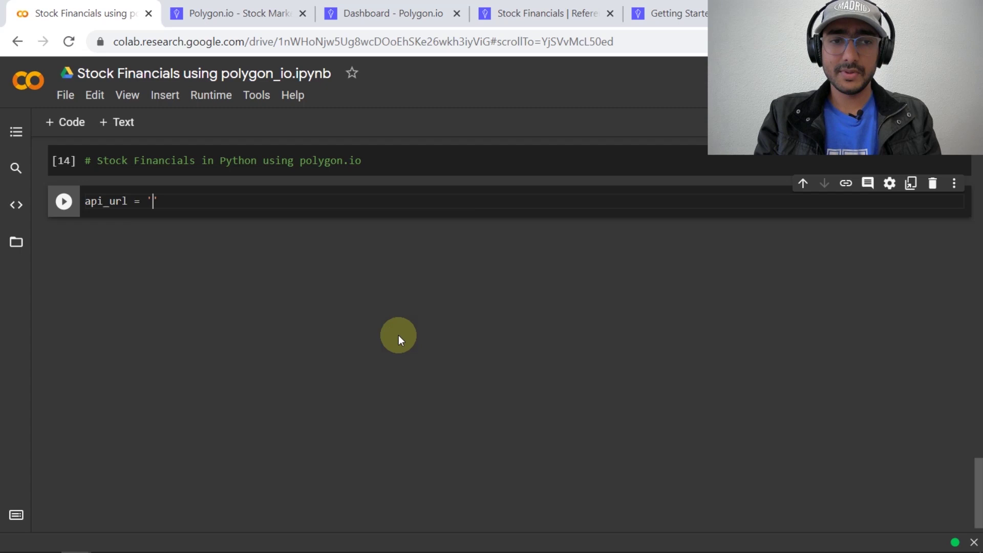
key(ctrl+v)
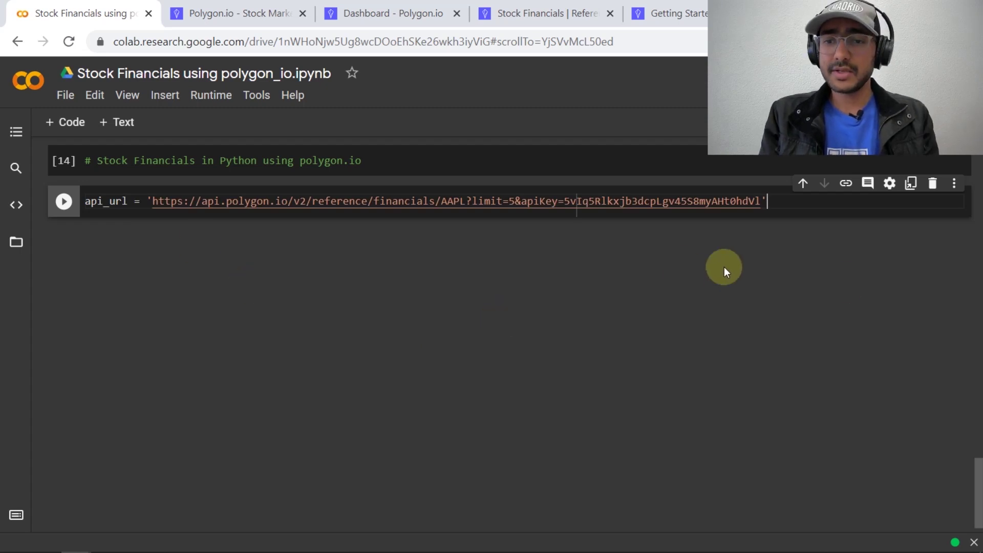
scroll(959, 352, up, 5)
scroll(968, 354, up, 5)
scroll(975, 353, up, 5)
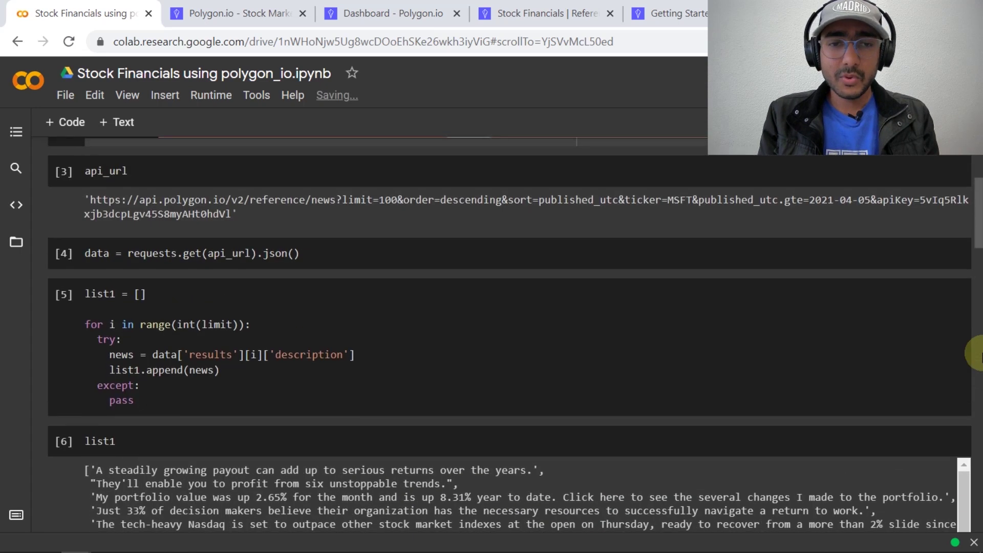
scroll(980, 356, up, 3)
scroll(975, 417, down, 2)
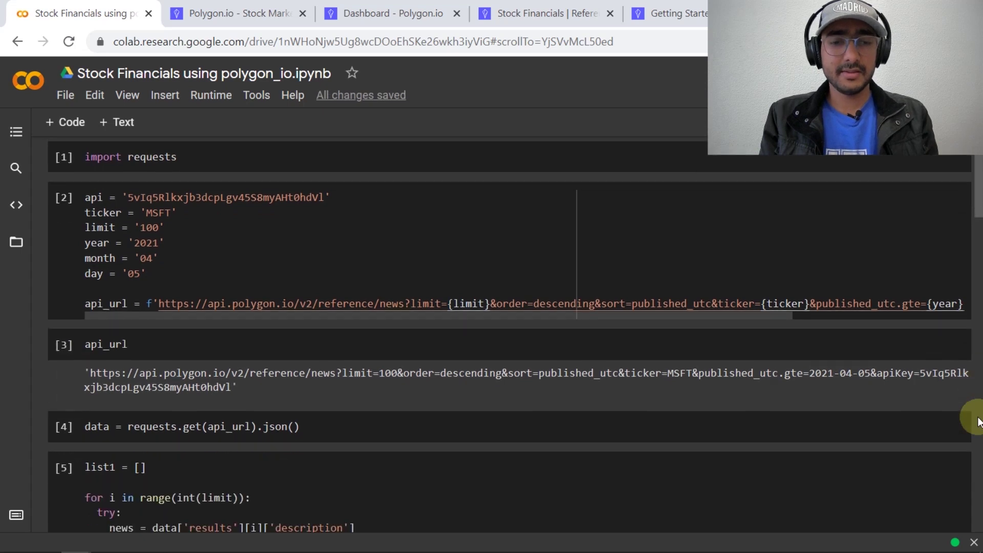
scroll(978, 419, down, 2)
scroll(969, 415, down, 1)
scroll(972, 323, up, 1)
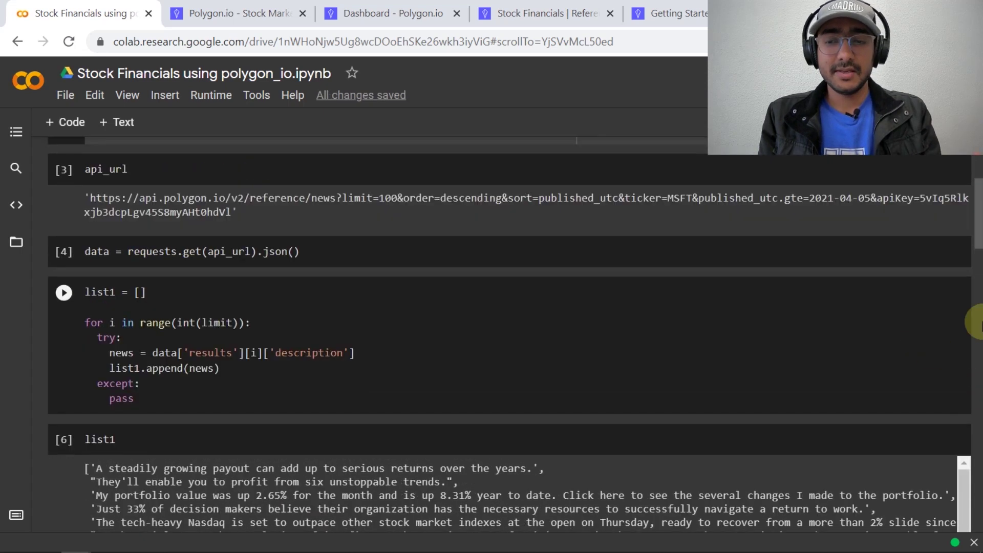
scroll(980, 326, down, 3)
scroll(976, 323, down, 5)
scroll(975, 318, down, 1)
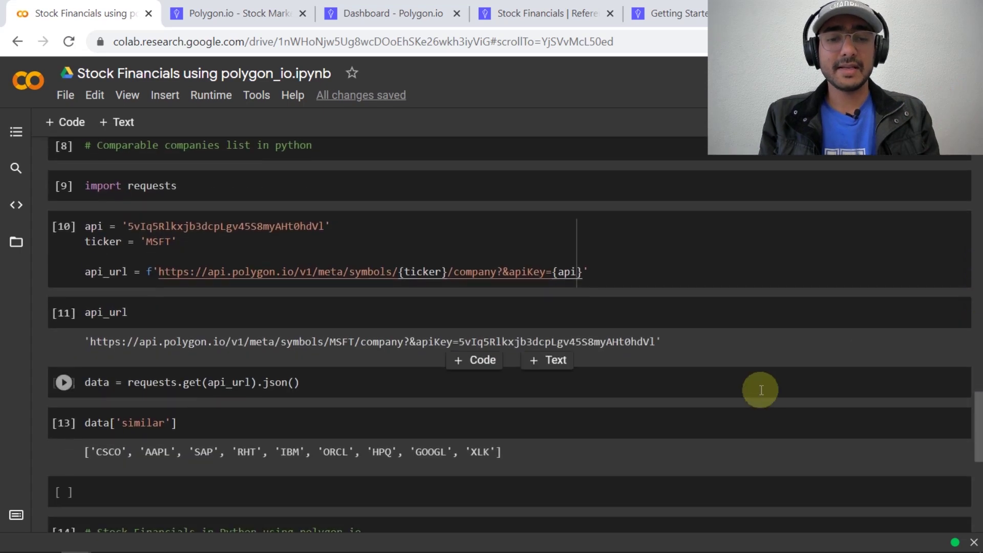
scroll(498, 352, down, 1)
scroll(726, 422, down, 2)
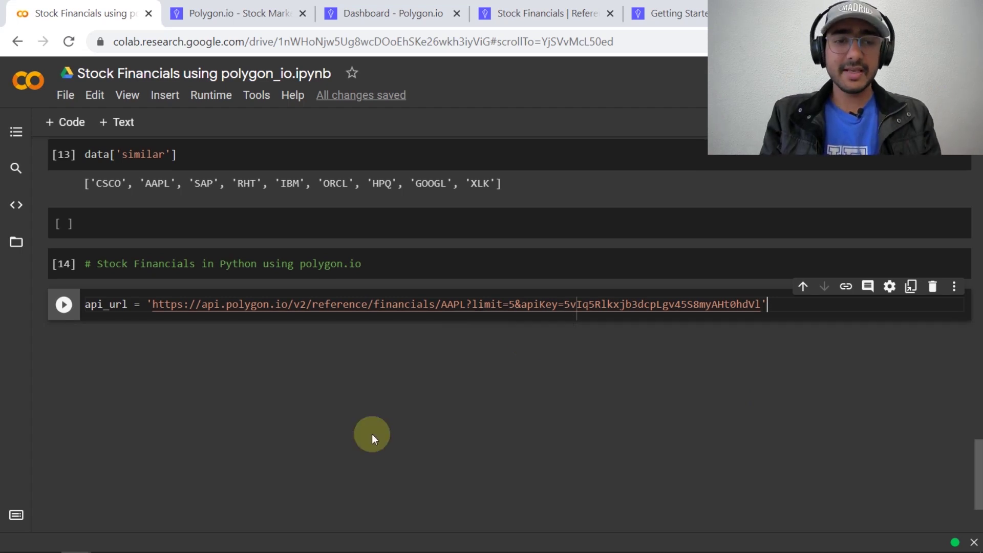
scroll(371, 434, down, 1)
scroll(372, 435, down, 1)
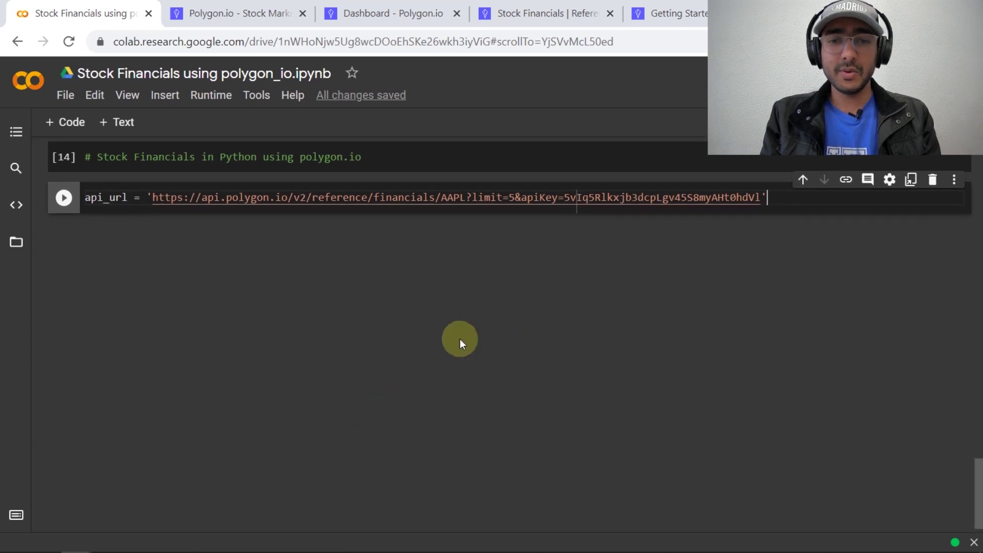
- Add an api variable holding the pasted API key and remove the hard-coded key from the URL
click(86, 198)
key(Return)
key(Return)
key(Return)
text(api =)
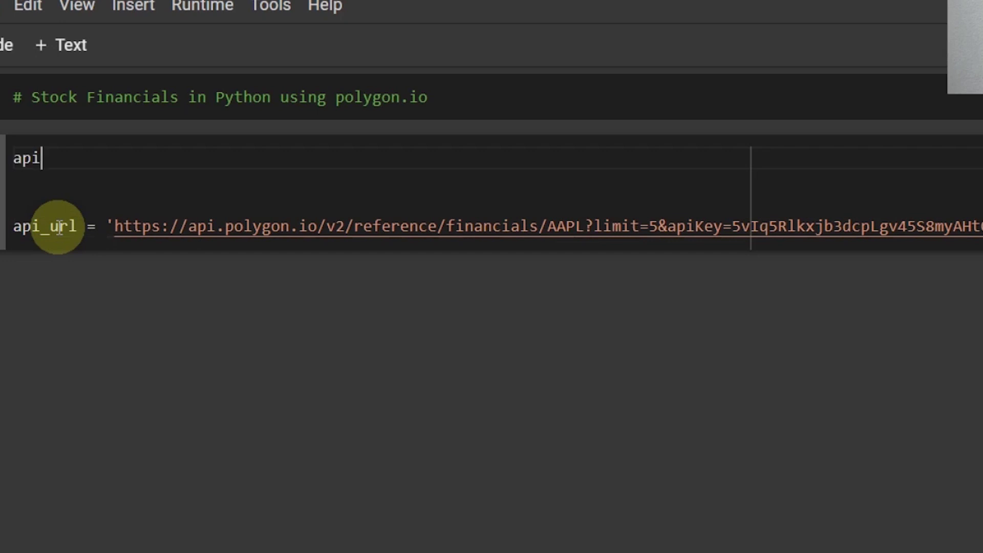
text(')
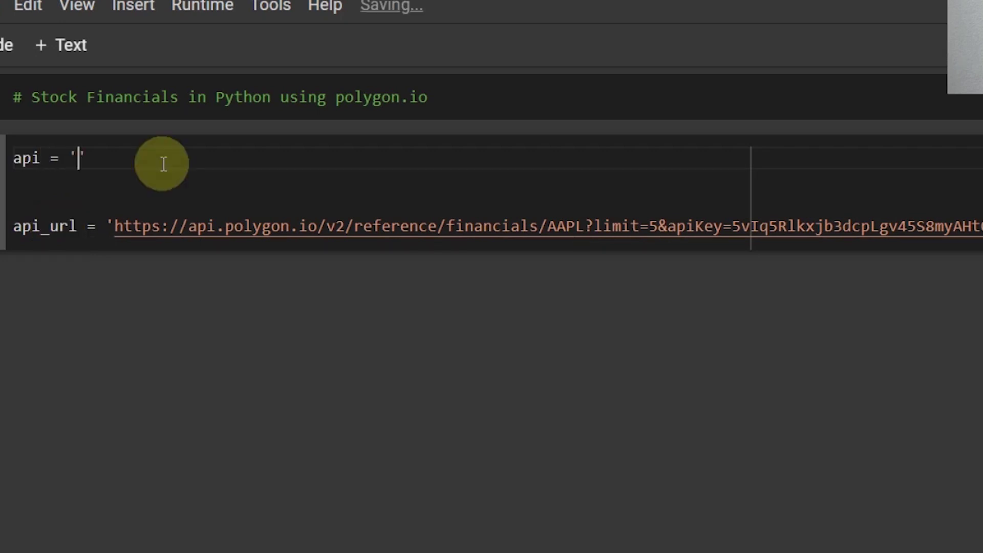
key(ctrl+v)
click(105, 226)
text(f)
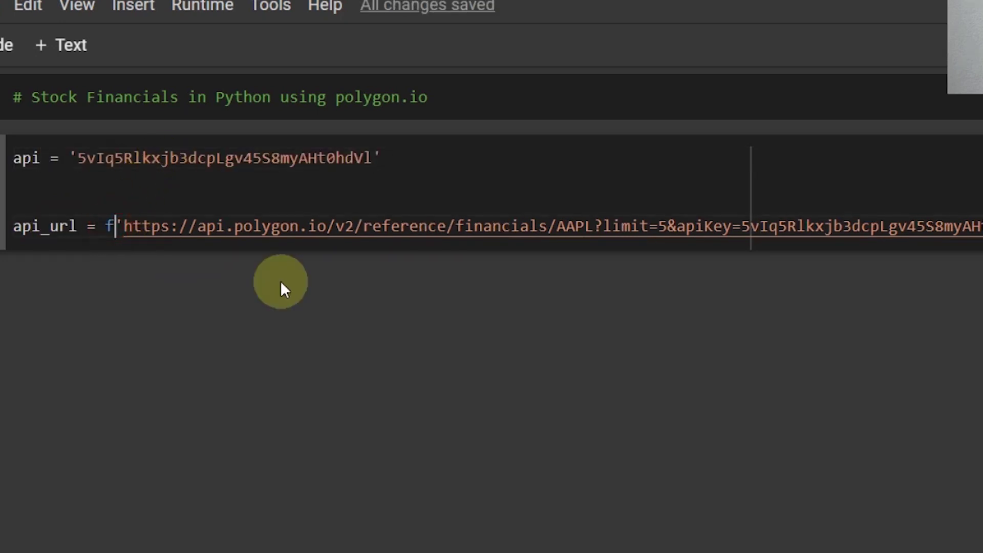
double_click(841, 226)
text({api)
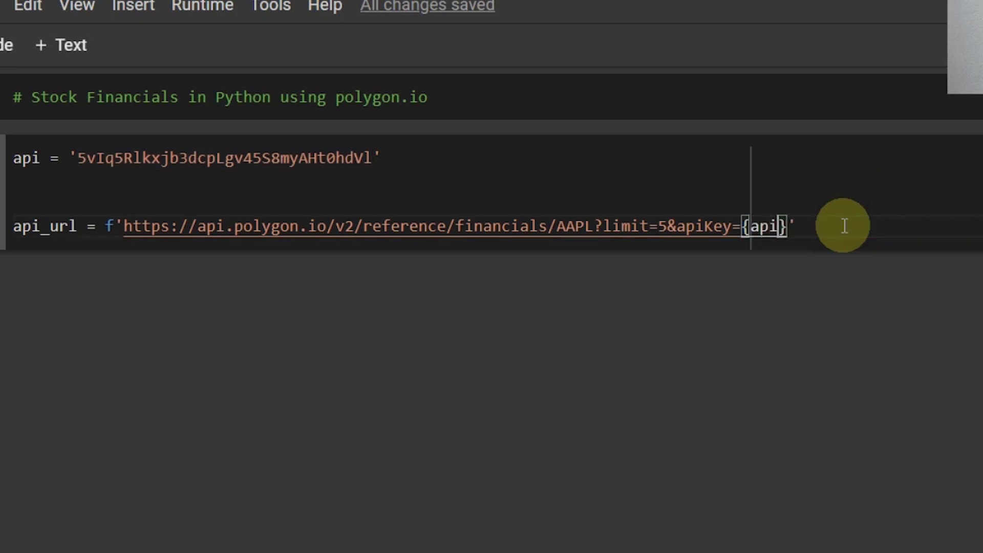
click(571, 160)
key(Return)
text(ticker = 'AAPL')
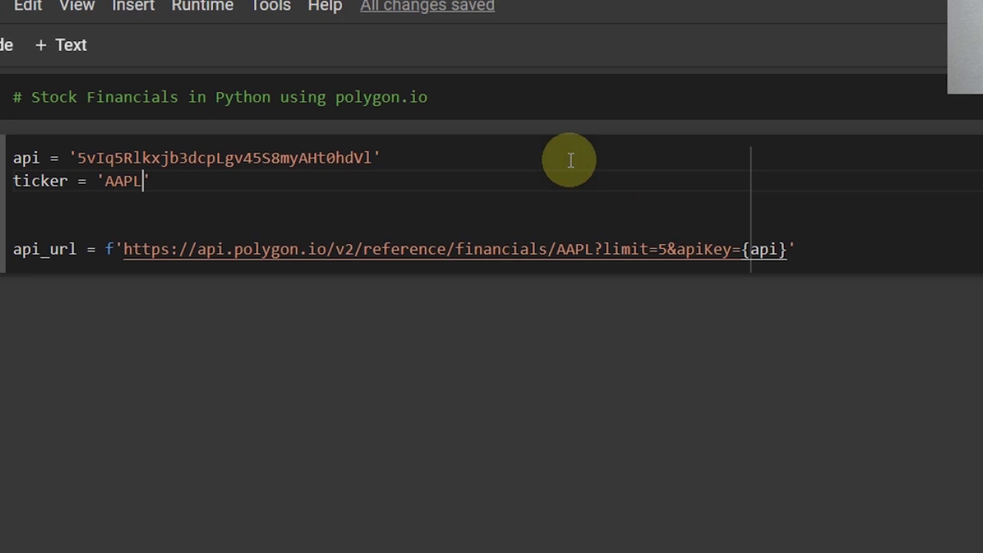
- Add ticker = 'AAPL' and replace AAPL in the URL with a {ticker} placeholder
double_click(566, 249)
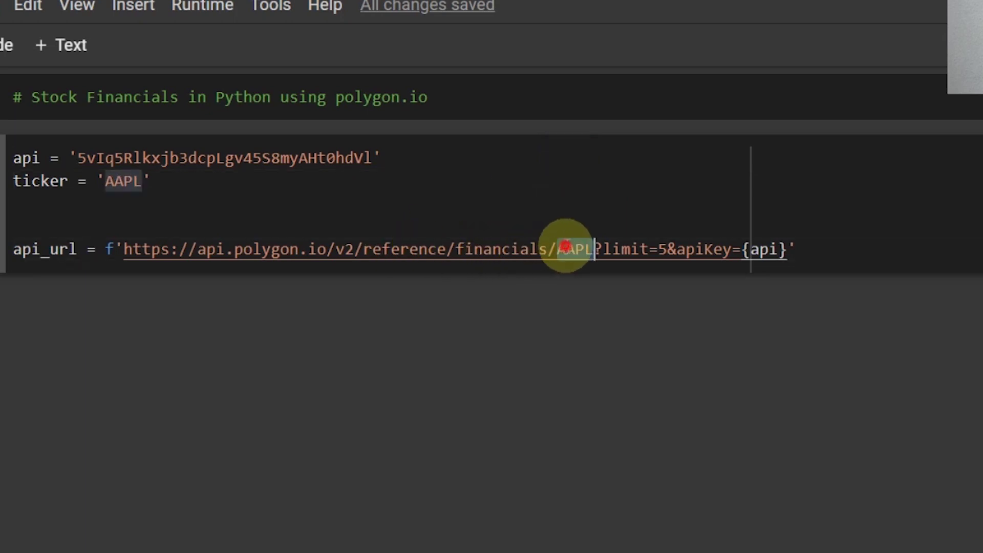
key(BackSpace)
text({ticker)
key(Home)
key(Return)
key(Up)
key(Up)
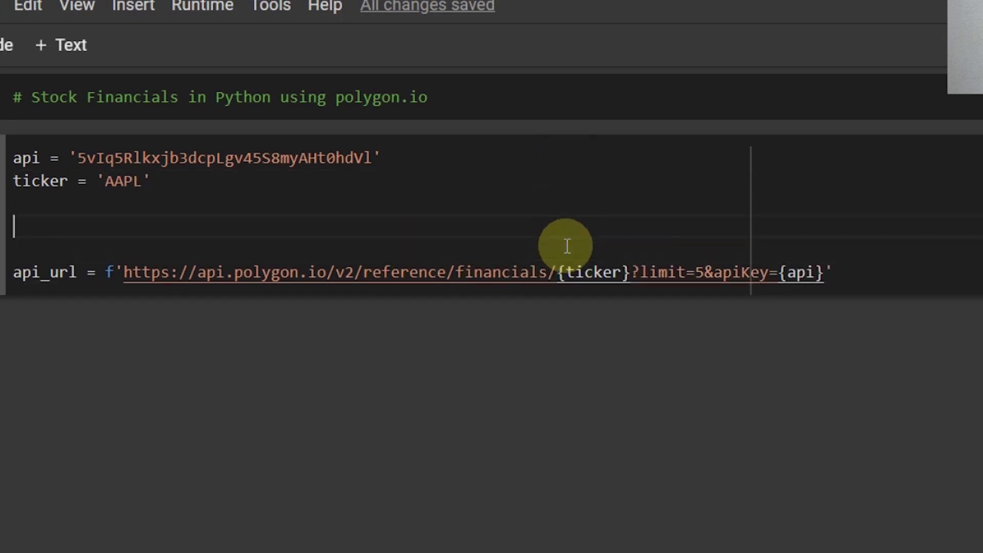
key(Delete)
text(limit =)
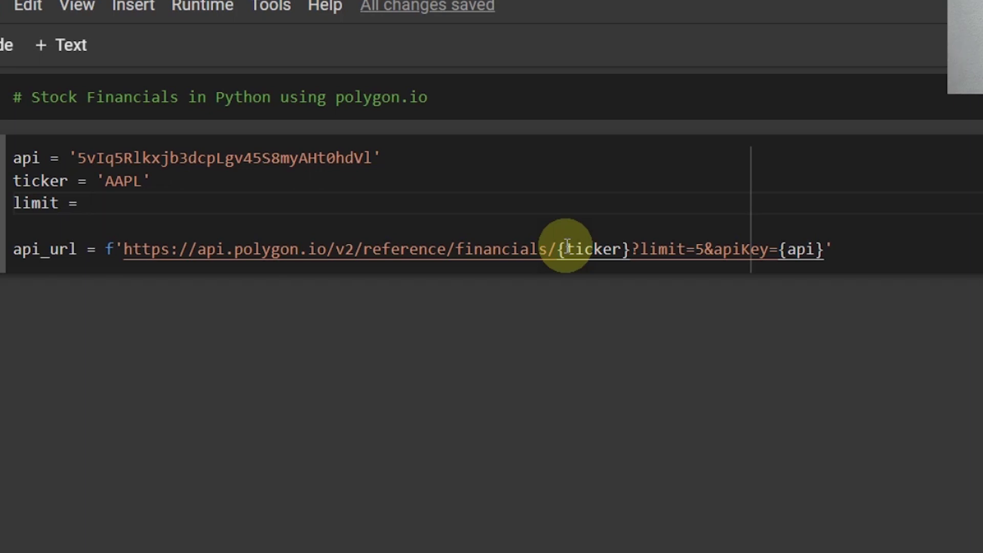
text('70)
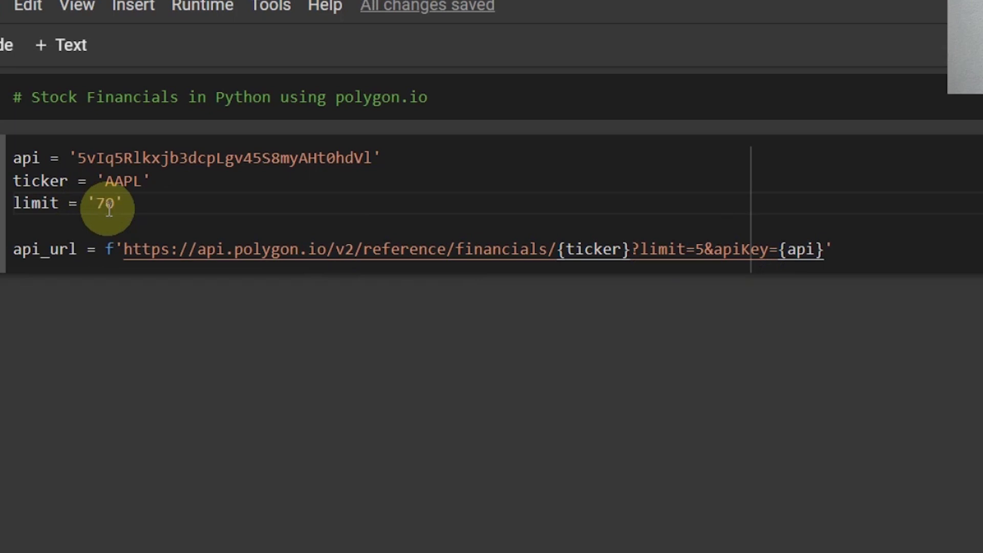
- Add limit = '70' and replace the URL's hard-coded limit of 5 with {limit}
click(440, 214)
click(535, 217)
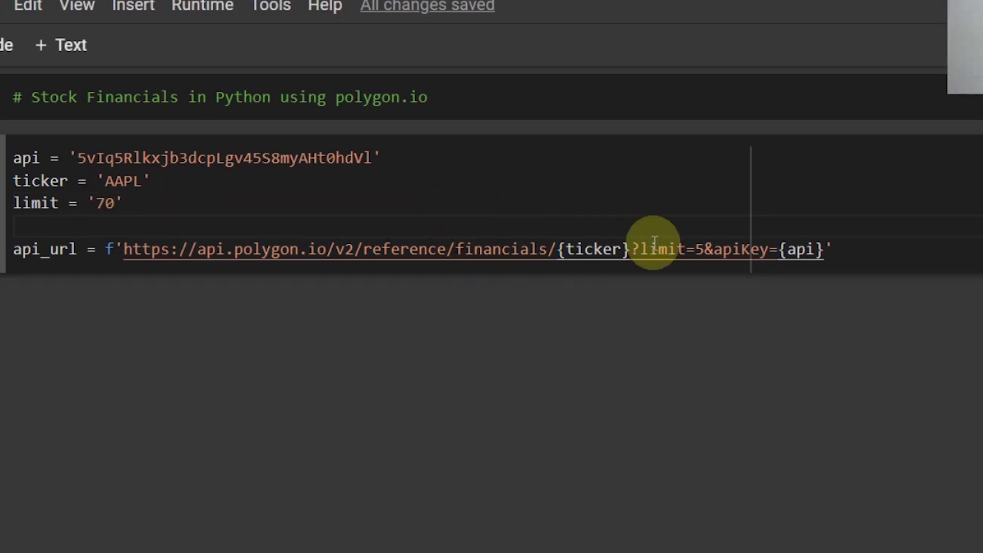
click(697, 249)
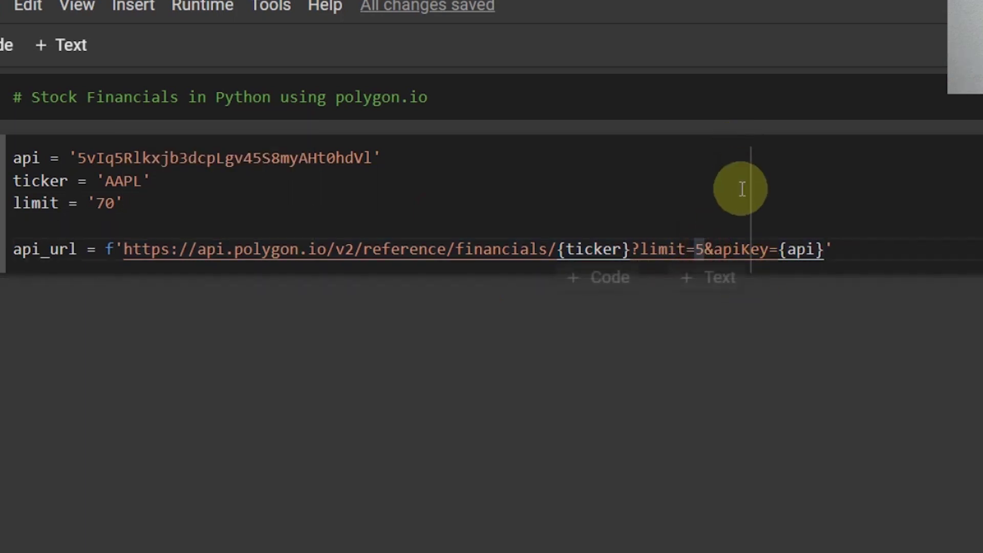
key(Delete)
text({)
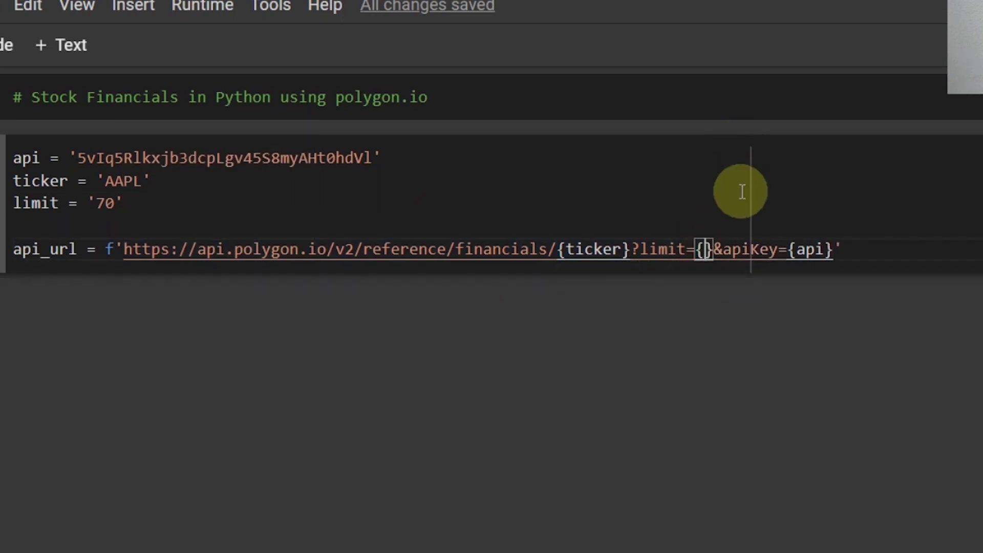
text(limit)
key(Home)
key(Up)
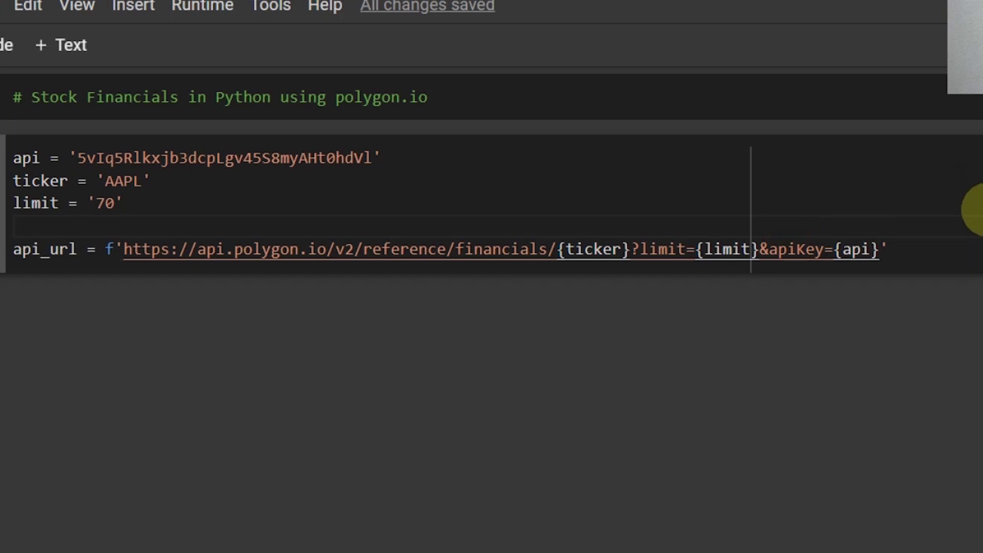
- Print api_url from a new cell below to show the limit-70 AAPL URL
key(shift+Return)
text(api)
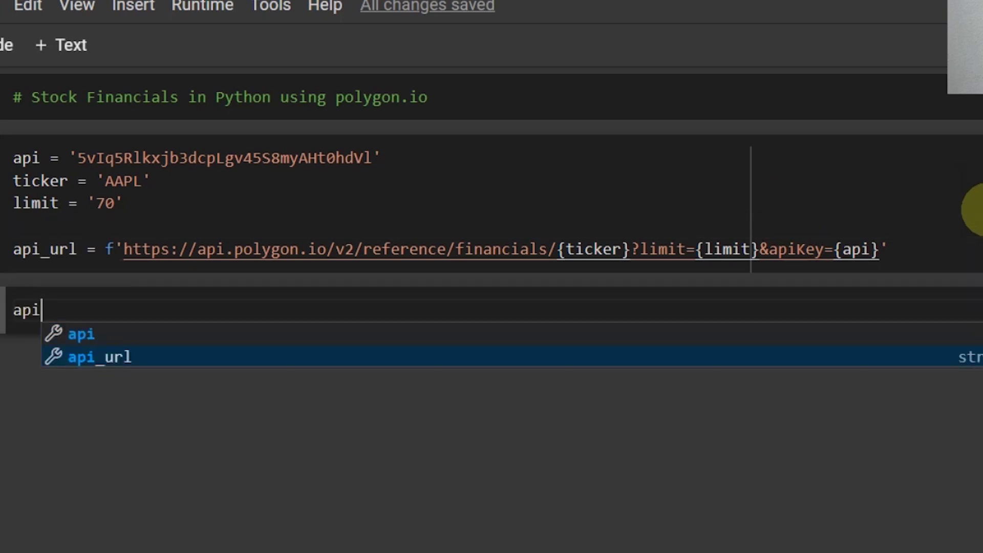
key(Return)
key(shift+Return)
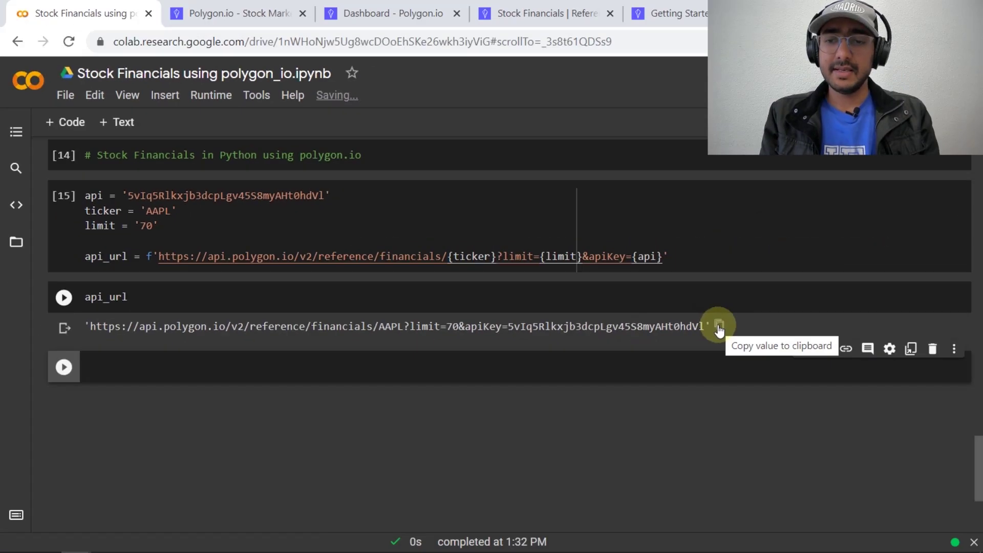
- Open the printed AAPL financials URL in a new tab and review the raw JSON
click(720, 328)
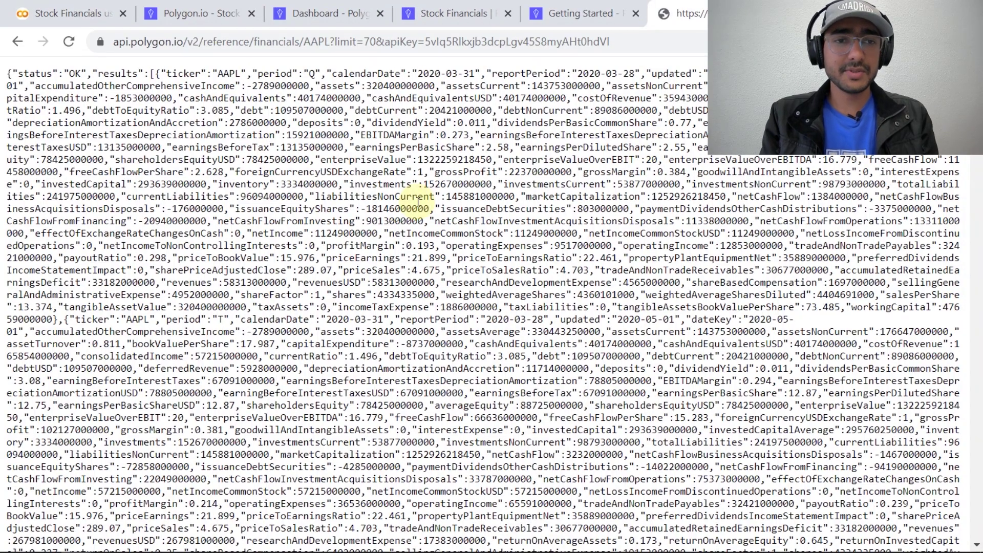
scroll(220, 231, down, 3)
scroll(221, 235, down, 1)
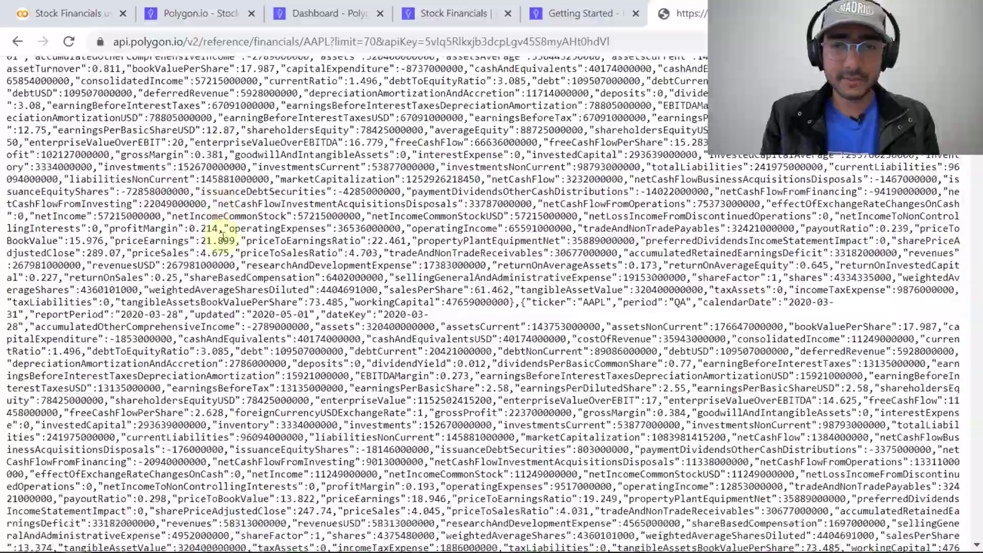
scroll(222, 234, down, 3)
scroll(222, 235, down, 1)
scroll(222, 235, down, 3)
key(Home)
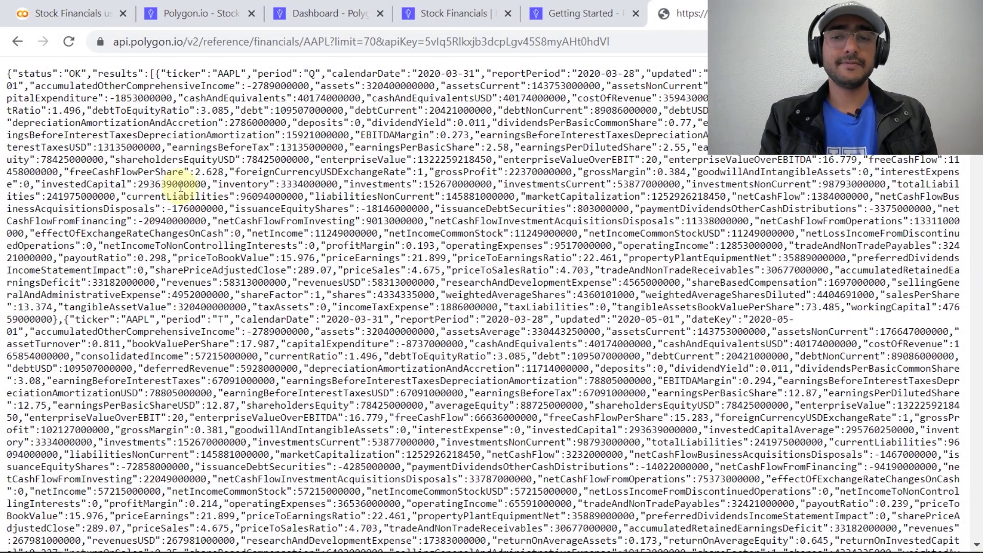
- Load the API response into data with requests.get(api_url).json()
click(69, 14)
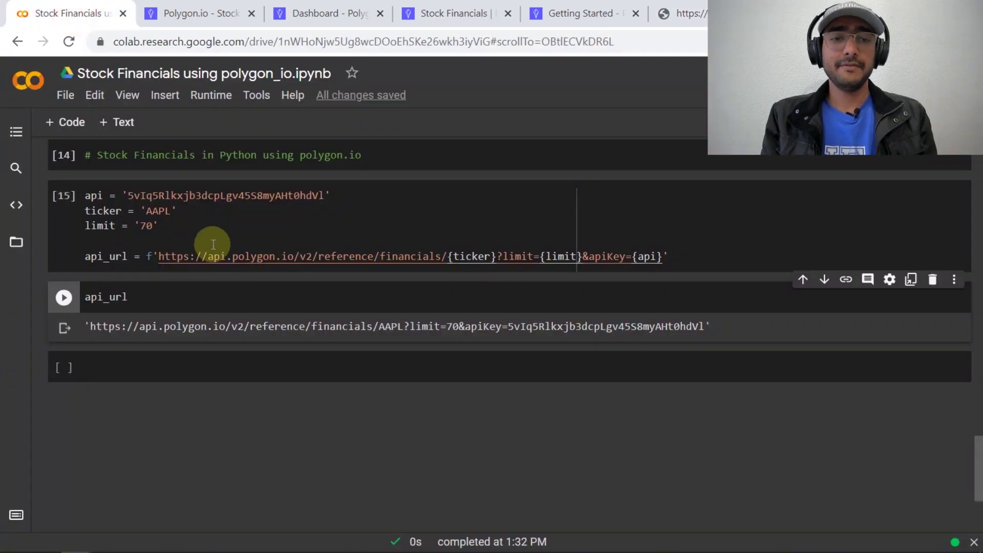
scroll(246, 377, up, 1)
scroll(238, 341, down, 1)
click(431, 163)
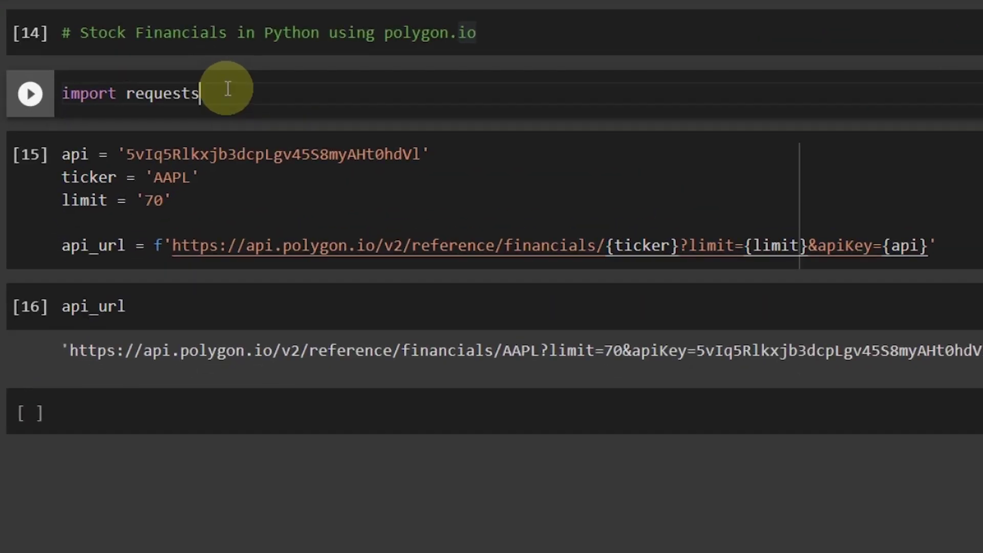
click(453, 262)
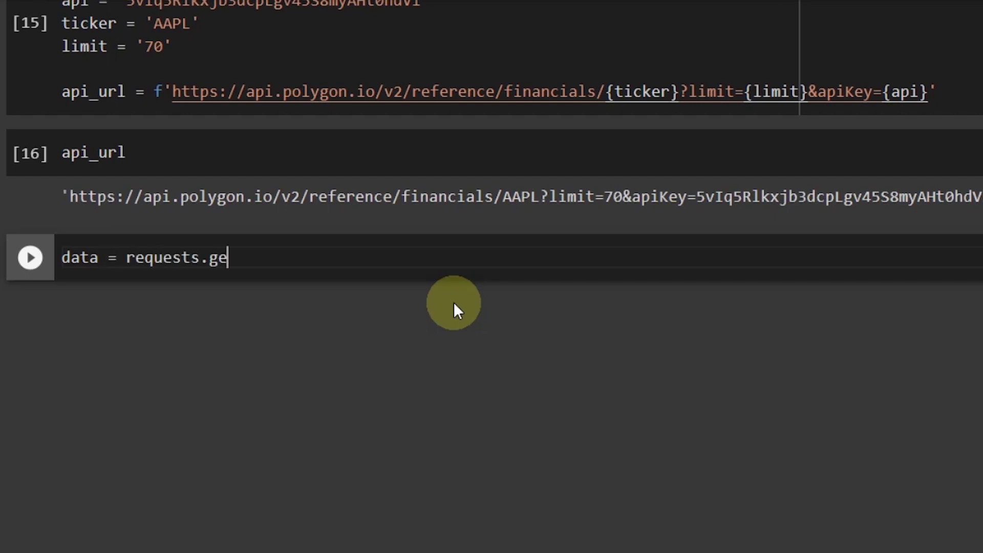
text(t(api_url).)
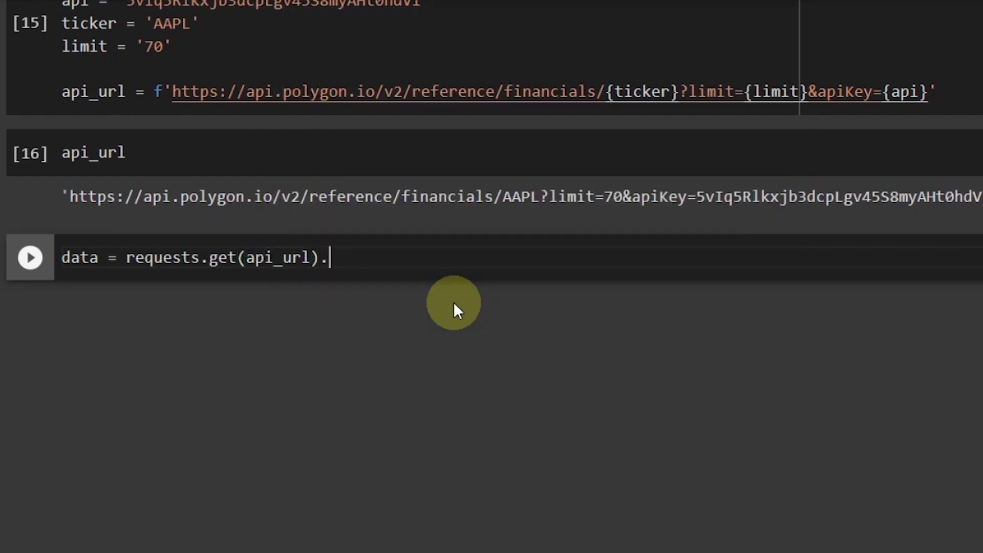
text(json())
key(shift+Return)
text(data)
- Display data, then data['results'] listing AAPL's quarterly financial records
key(shift+Return)
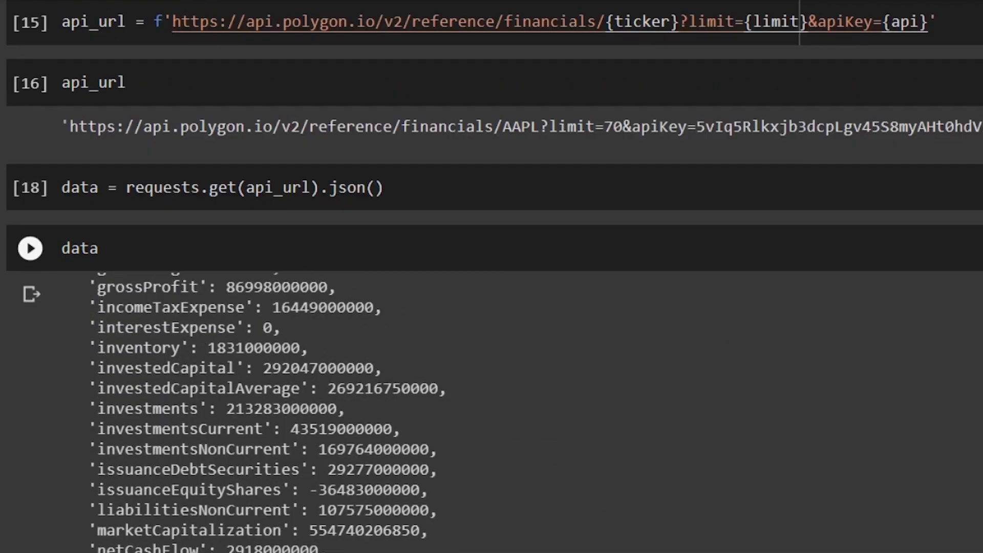
scroll(492, 308, down, 3)
scroll(492, 307, down, 10)
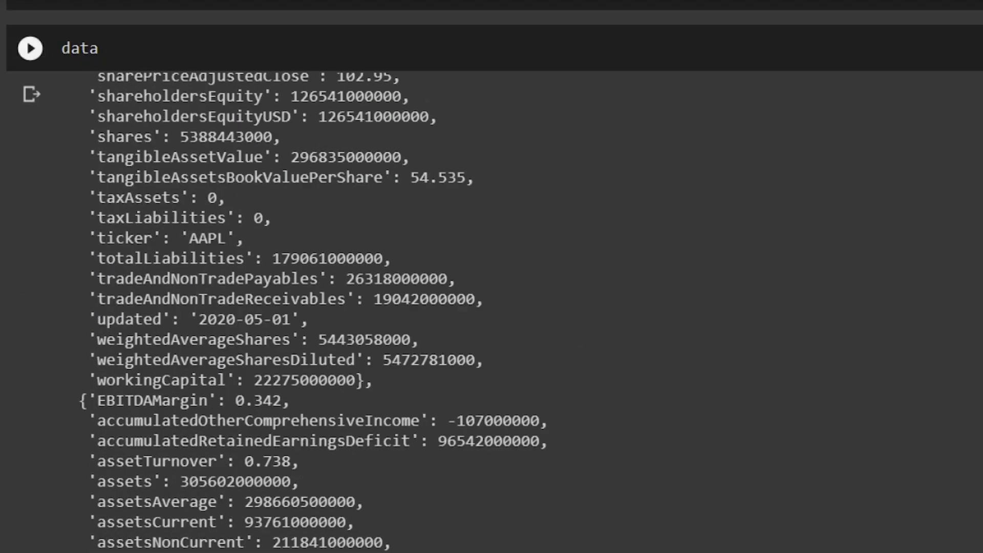
scroll(492, 307, down, 8)
scroll(492, 308, up, 4)
scroll(450, 201, up, 20)
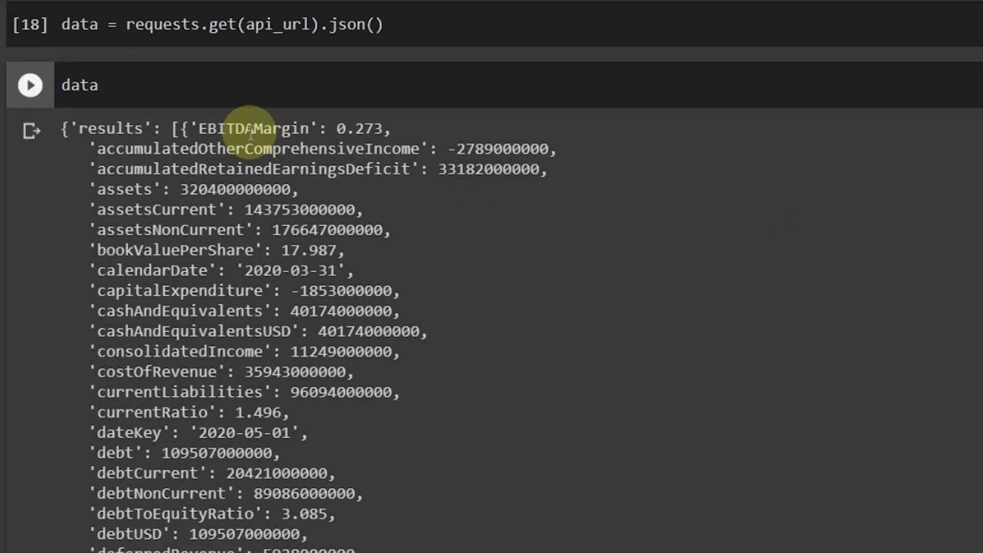
drag(78, 130, 117, 132)
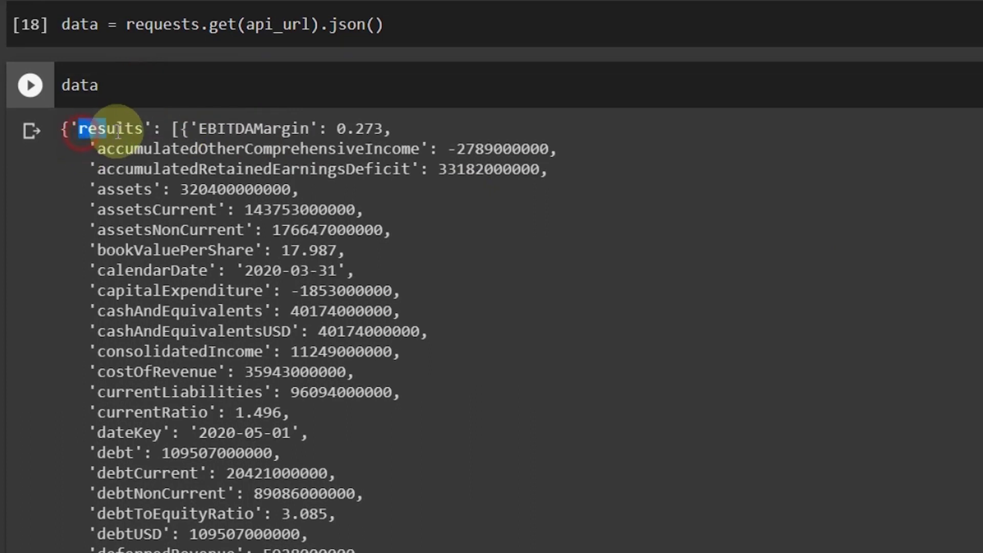
click(121, 82)
text([''])
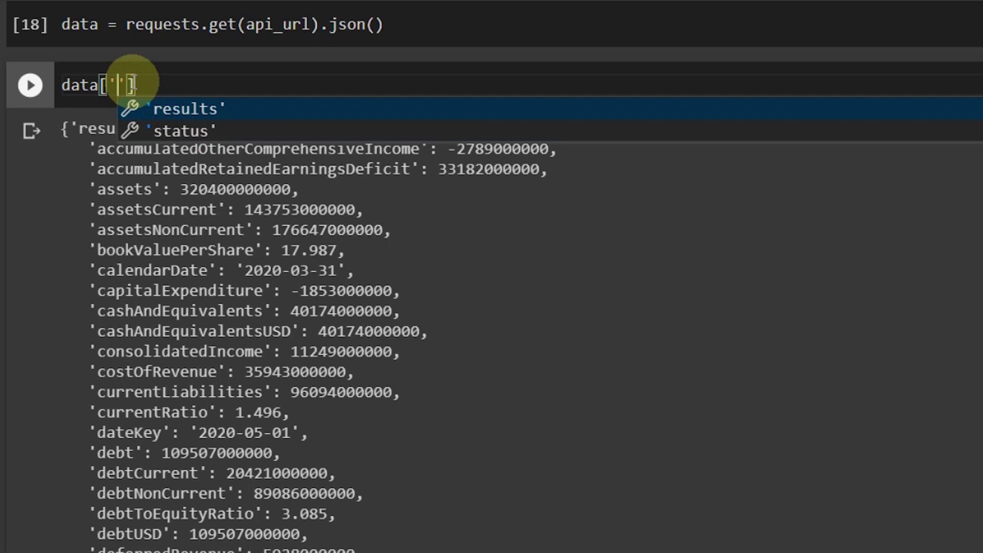
key(Return)
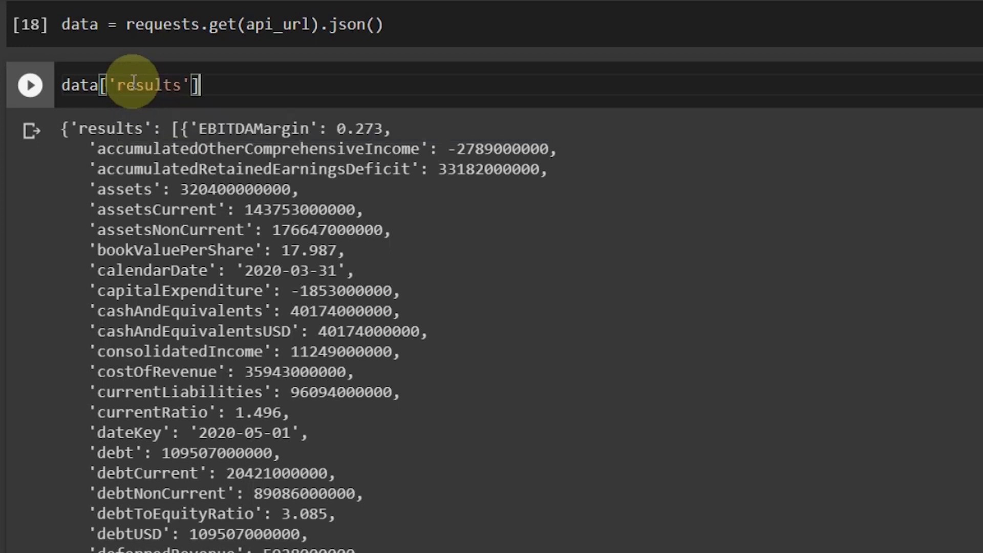
key(shift+Return)
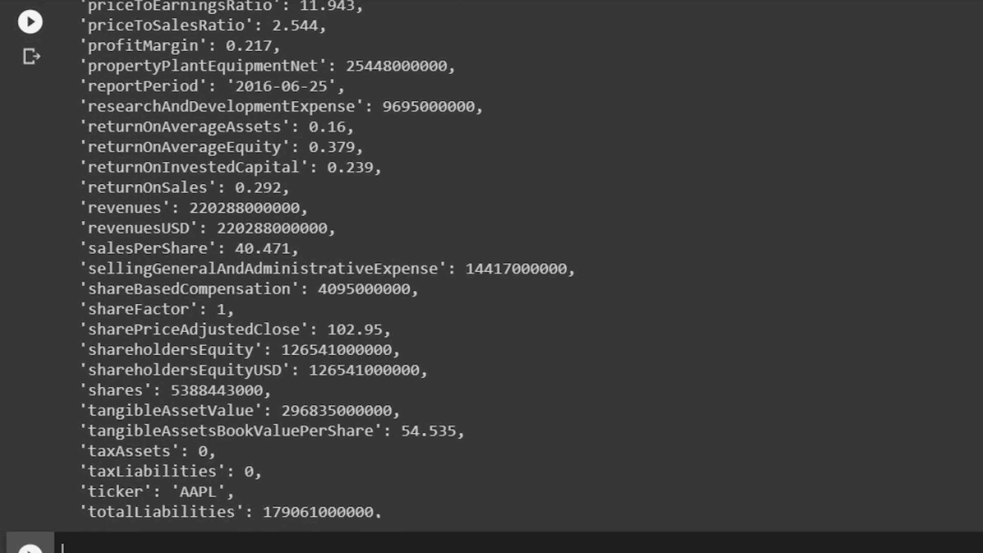
scroll(878, 181, down, 5)
text(import p)
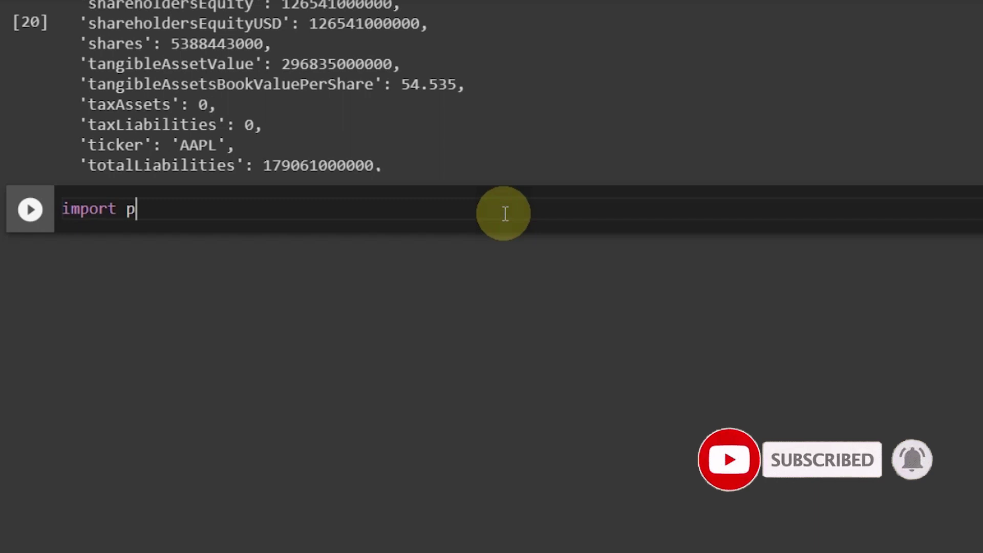
text(andas as pd)
- Import pandas, build df = pd.DataFrame(data['results']) and review its 70 × 111 table
key(Return)
text(df = pd.DataFrame()
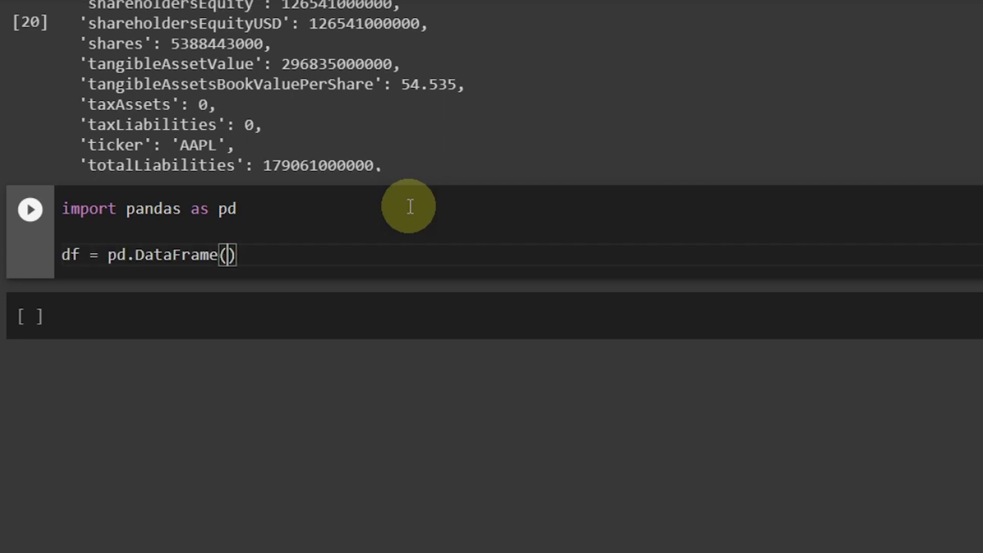
text(dat)
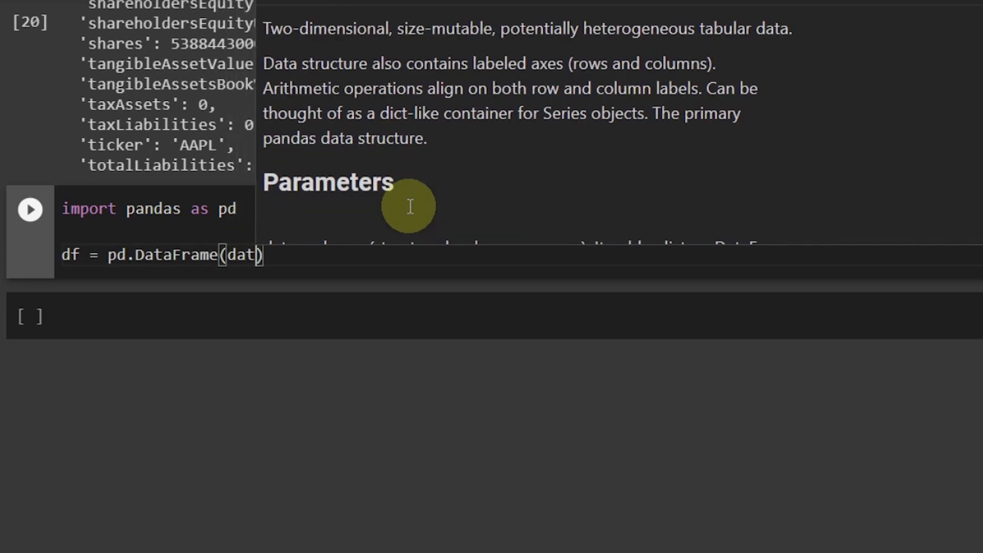
text(a['results']))
key(Return)
text(df)
key(shift+Return)
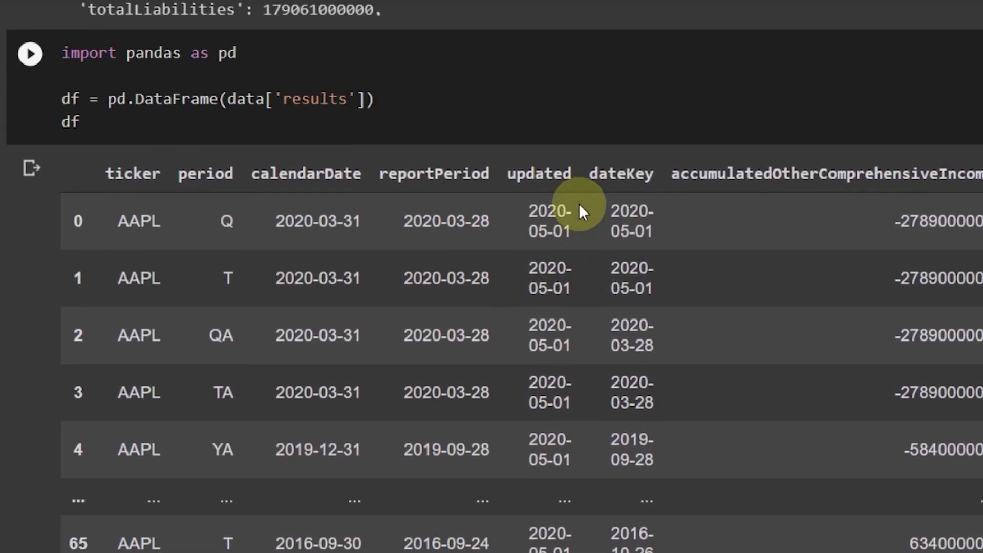
scroll(311, 201, down, 3)
scroll(311, 202, up, 3)
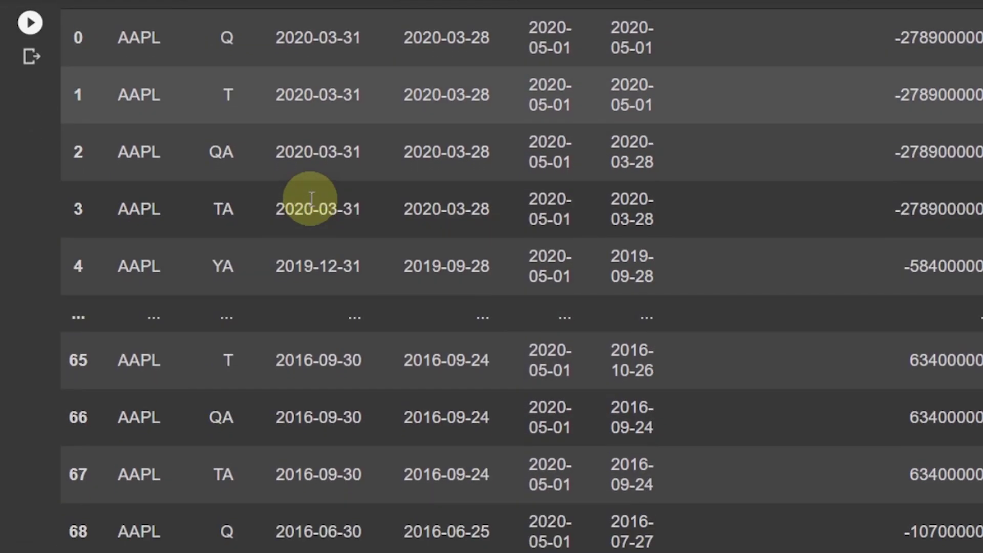
drag(254, 91, 324, 92)
drag(507, 92, 981, 92)
click(665, 92)
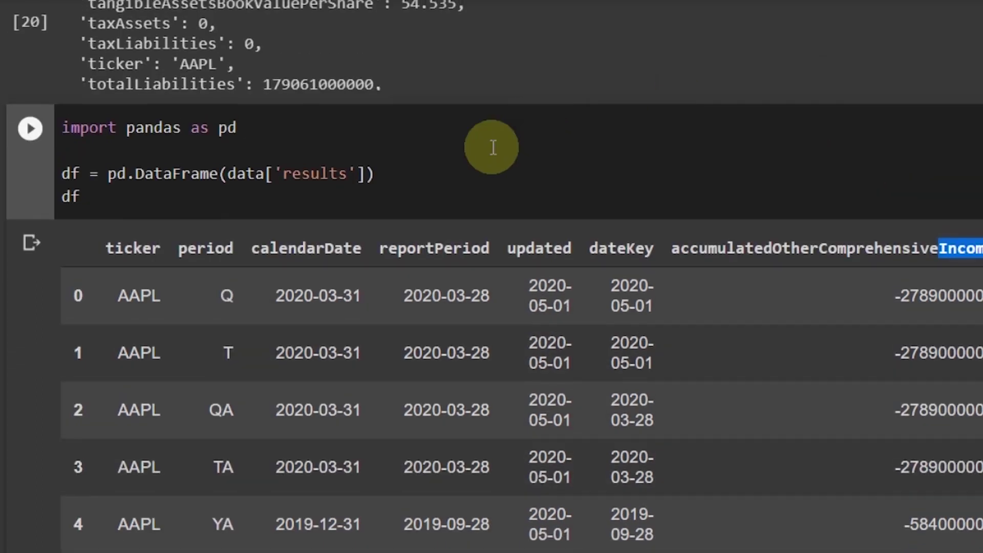
scroll(476, 384, down, 3)
scroll(476, 383, down, 4)
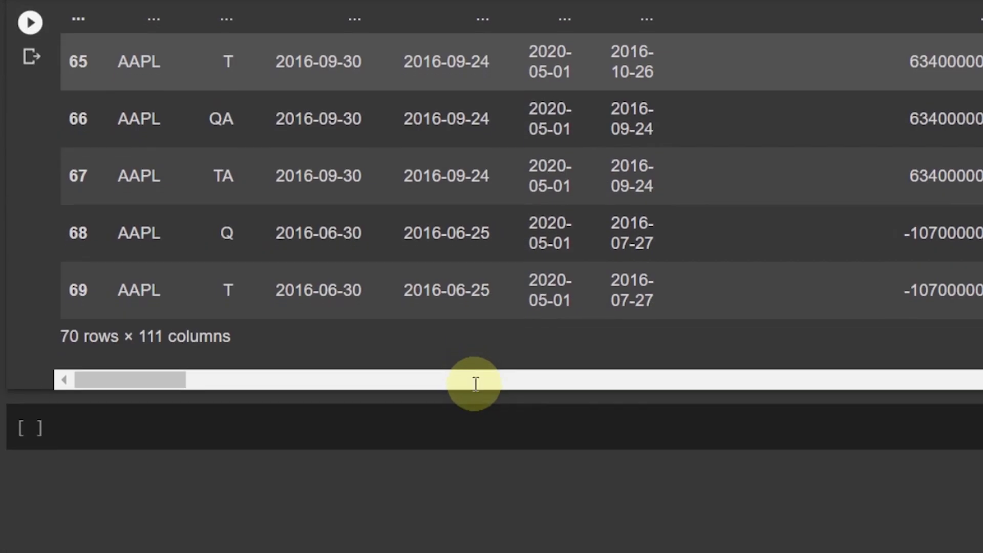
scroll(476, 383, down, 2)
- Set statement = df.T, display it, and highlight the returnOnAverageAssets row
click(294, 270)
text(statement =df)
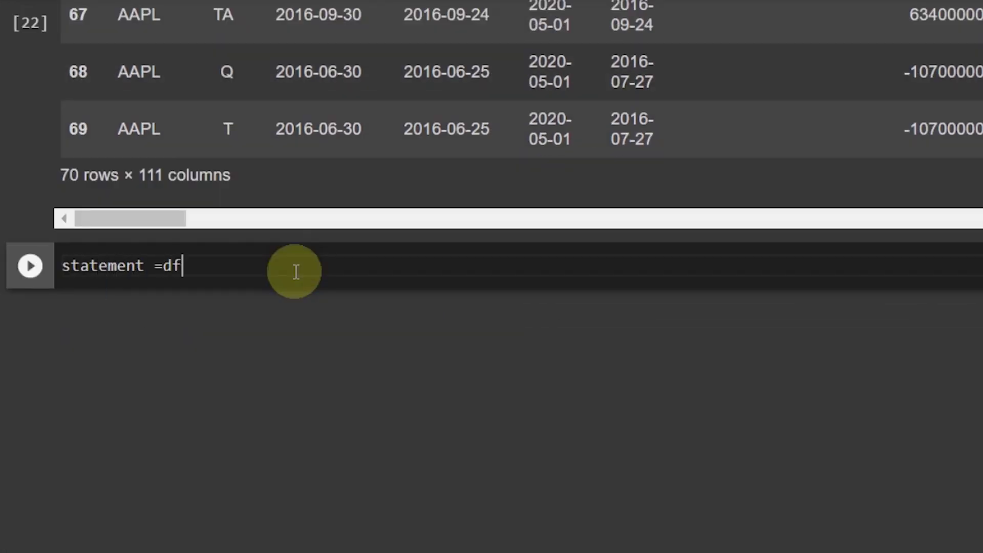
key(BackSpace)
key(BackSpace)
text(df.)
key(Return)
text(sta)
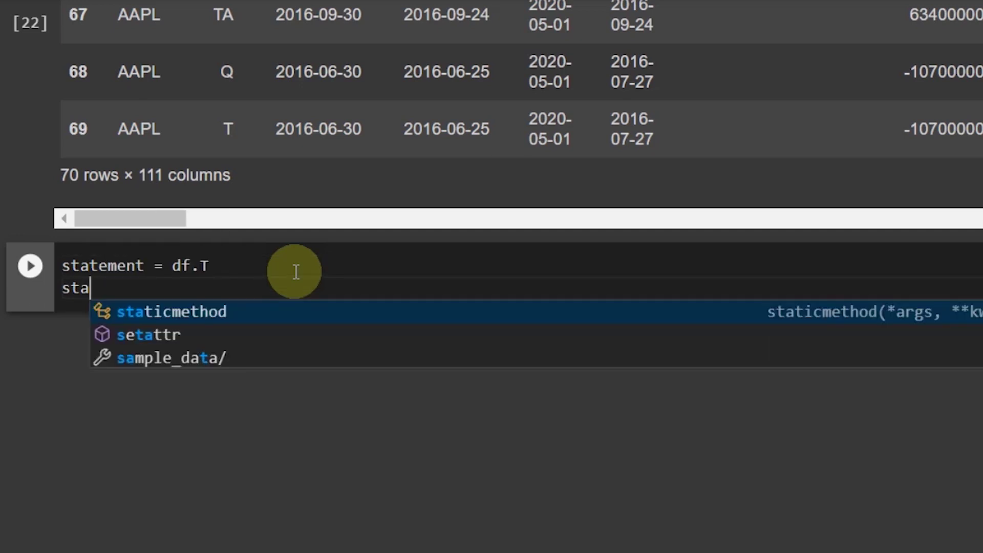
text(tement)
key(shift+Return)
scroll(462, 202, up, 5)
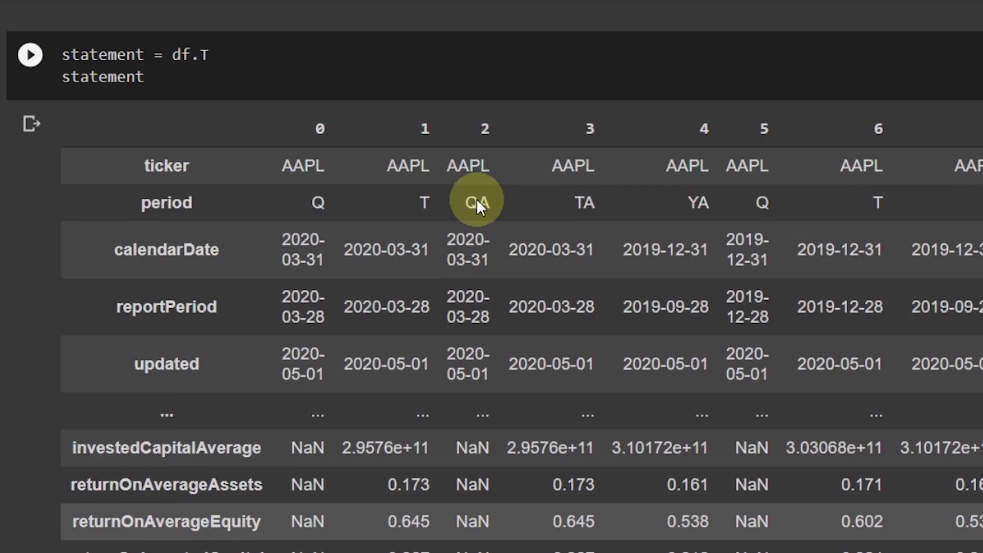
scroll(477, 199, down, 1)
scroll(323, 323, down, 1)
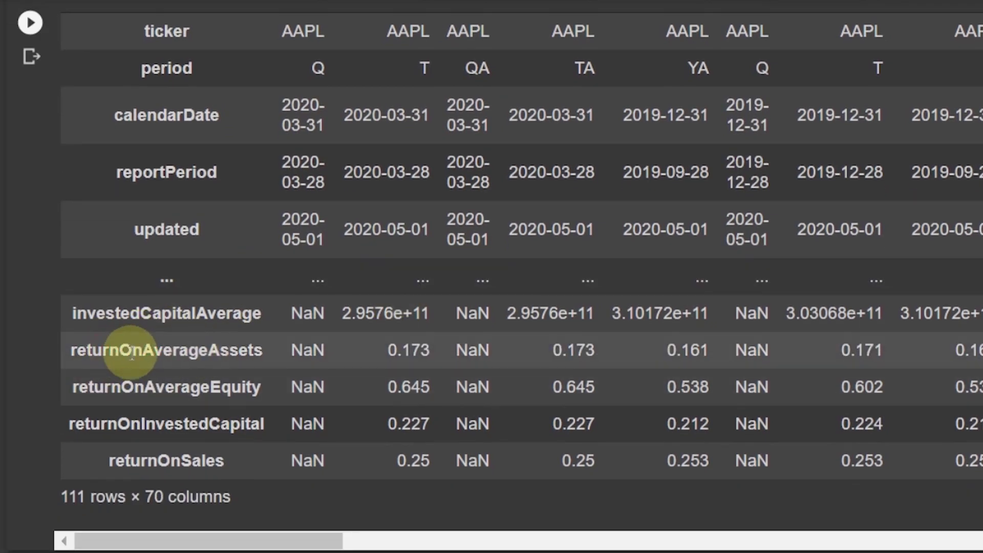
drag(72, 350, 175, 354)
double_click(191, 345)
scroll(343, 238, up, 2)
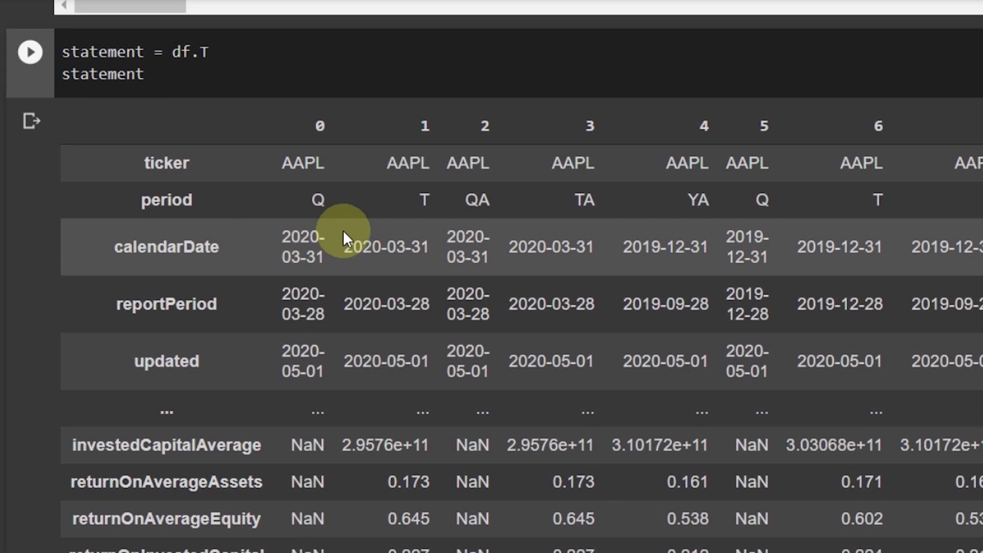
scroll(344, 238, down, 1)
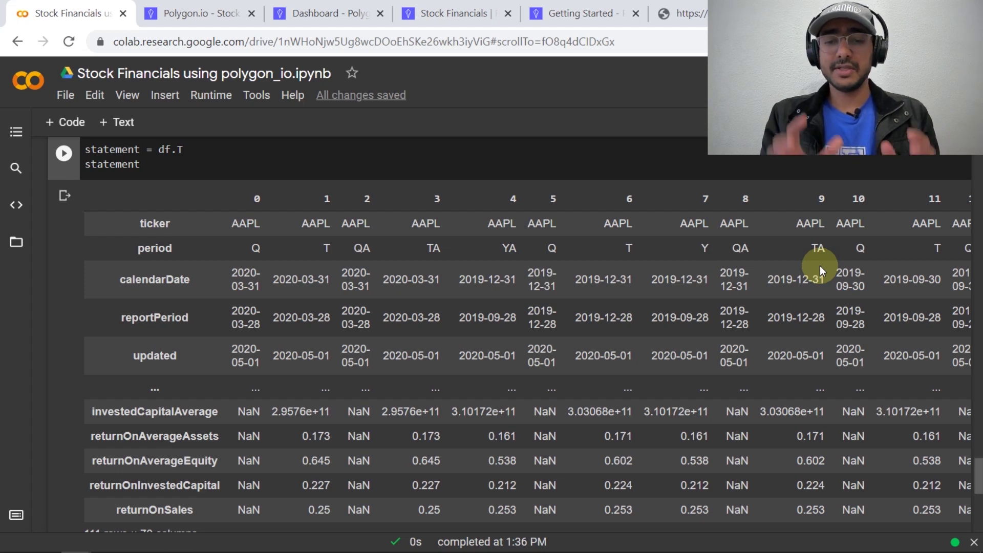
scroll(820, 266, down, 1)
scroll(820, 266, down, 2)
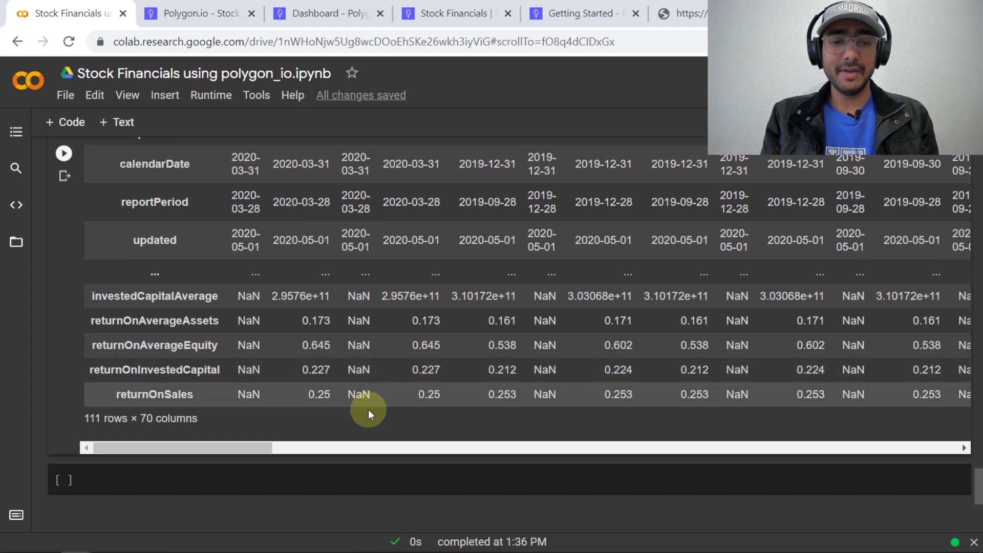
- Inspect the transposed table's period row (Q, YA values) and select the empty cell below
click(78, 418)
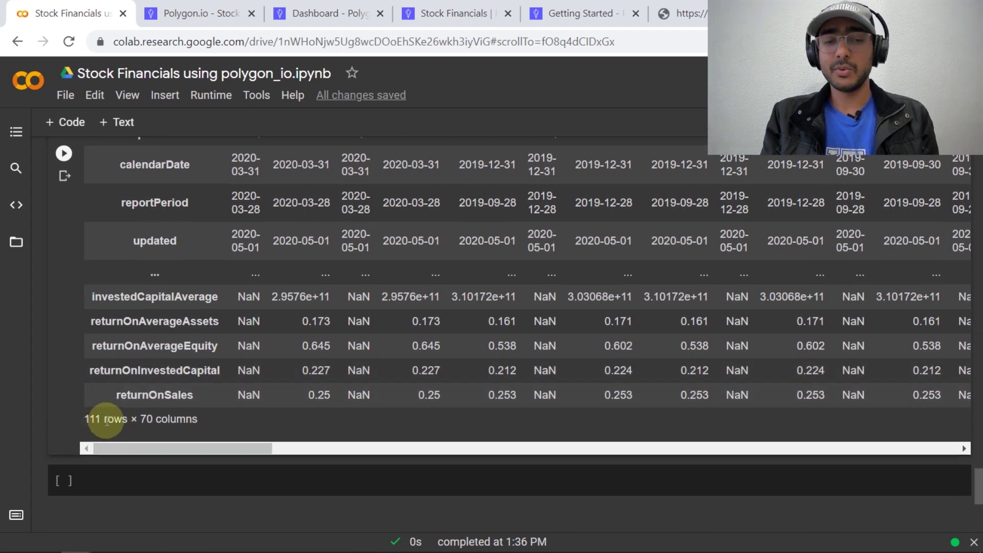
scroll(351, 340, up, 3)
scroll(361, 345, up, 1)
scroll(361, 345, down, 1)
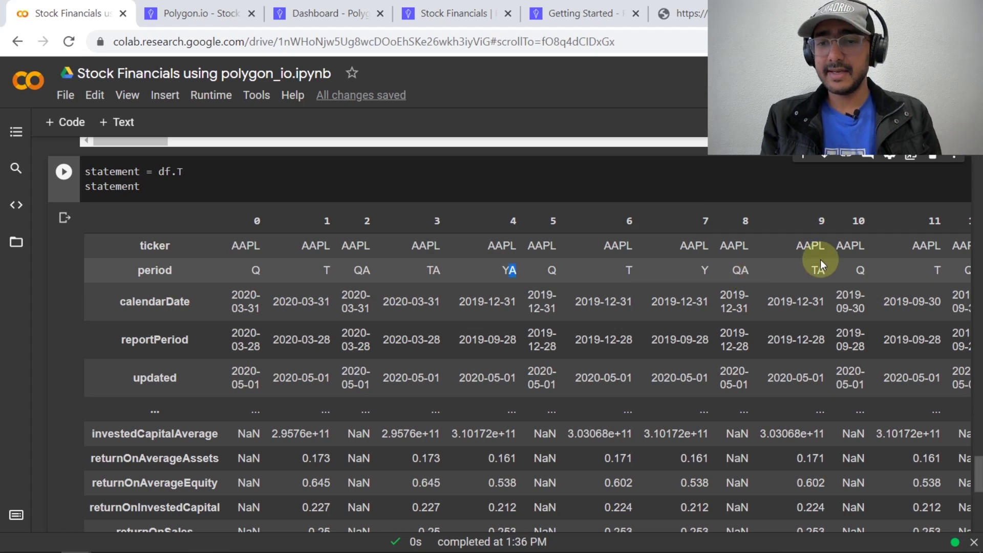
double_click(551, 269)
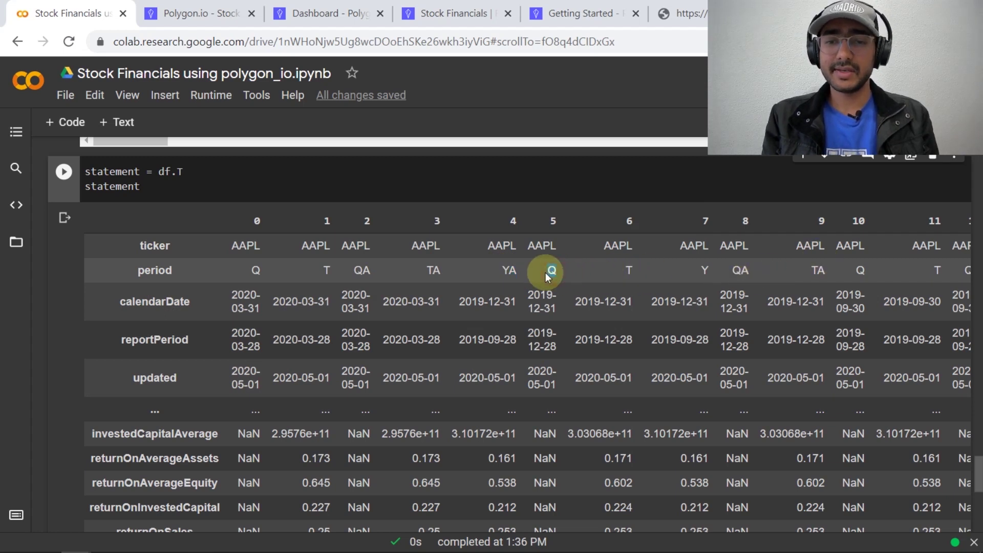
double_click(510, 271)
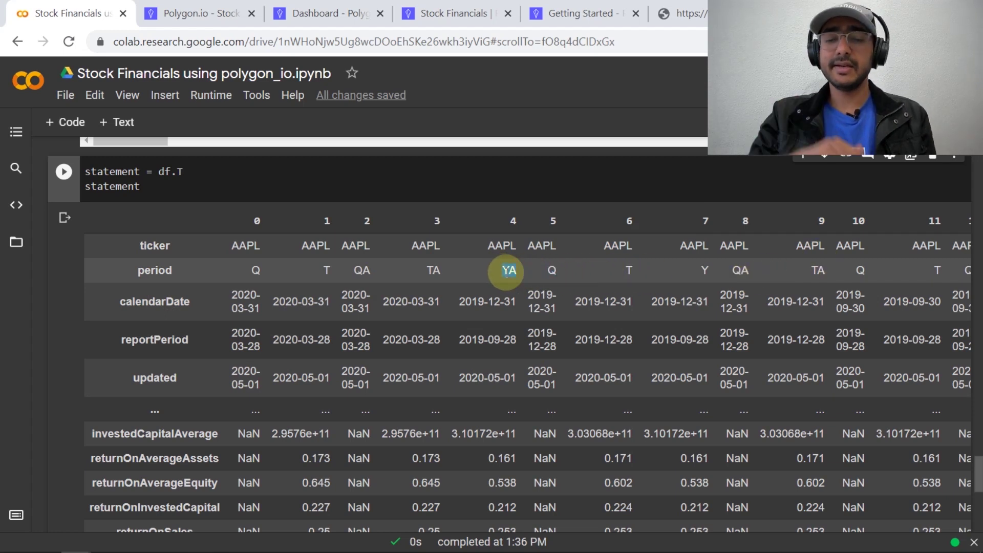
click(512, 277)
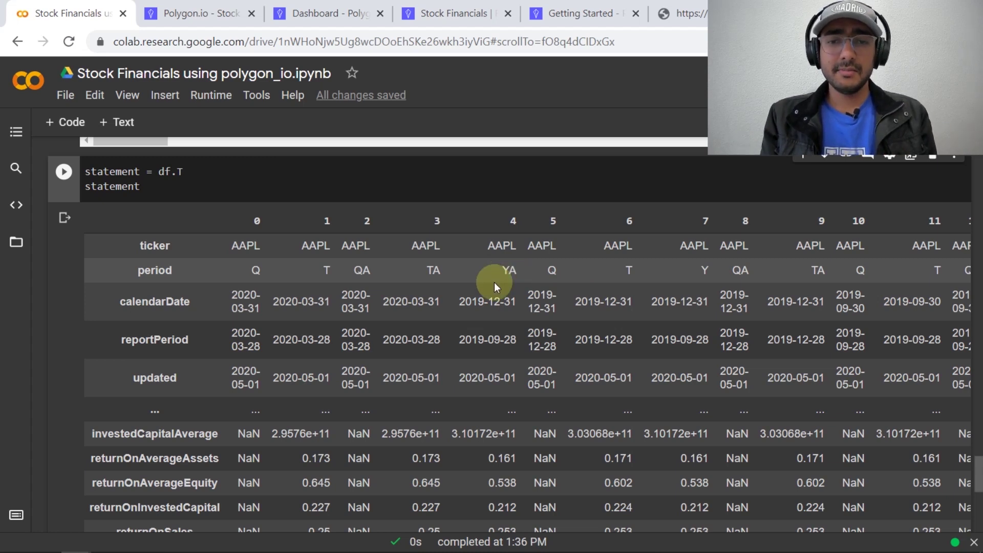
click(242, 271)
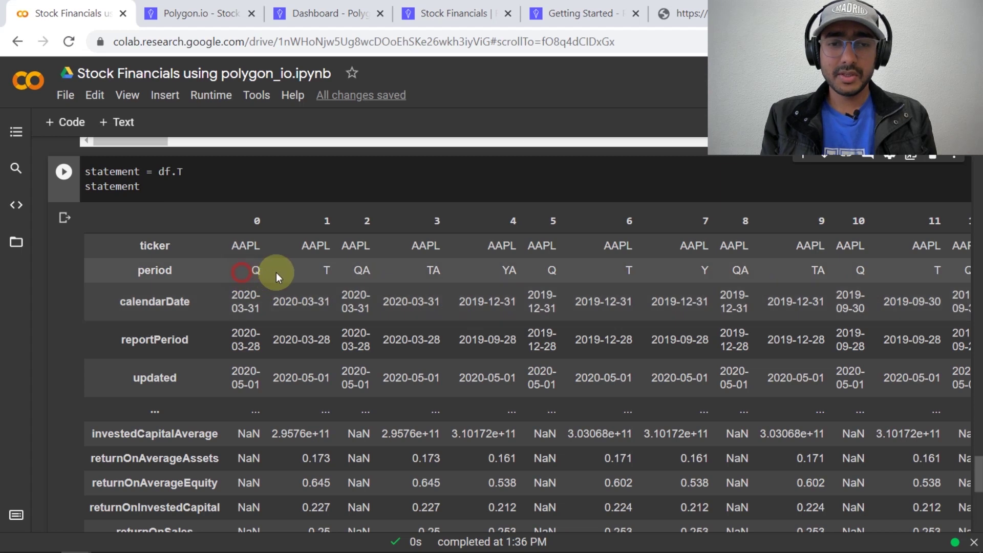
click(367, 222)
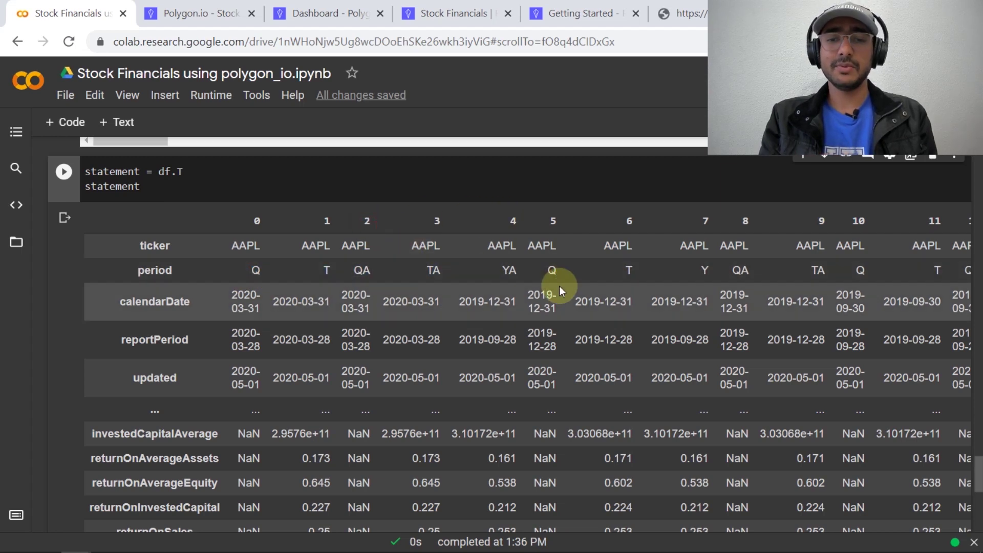
double_click(508, 269)
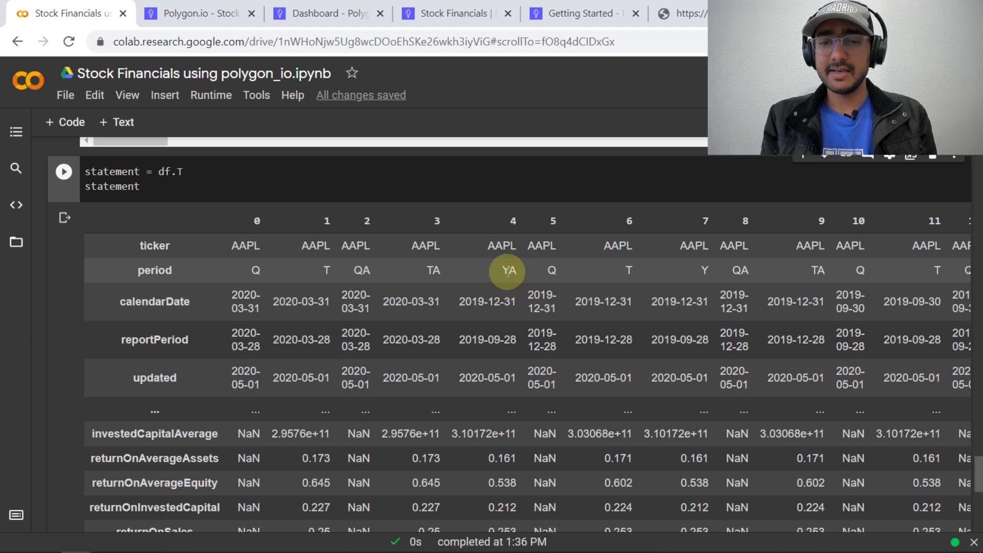
scroll(505, 274, down, 2)
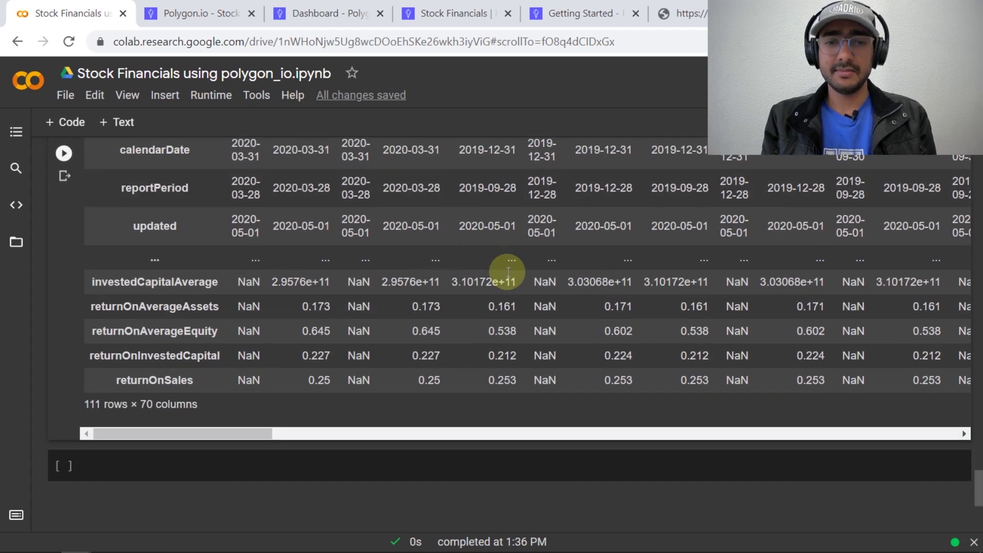
scroll(505, 274, up, 1)
scroll(505, 274, down, 4)
- Set statement.columns = list(statement.loc['period']), fixing the 'log' typo, and run the cell
click(311, 234)
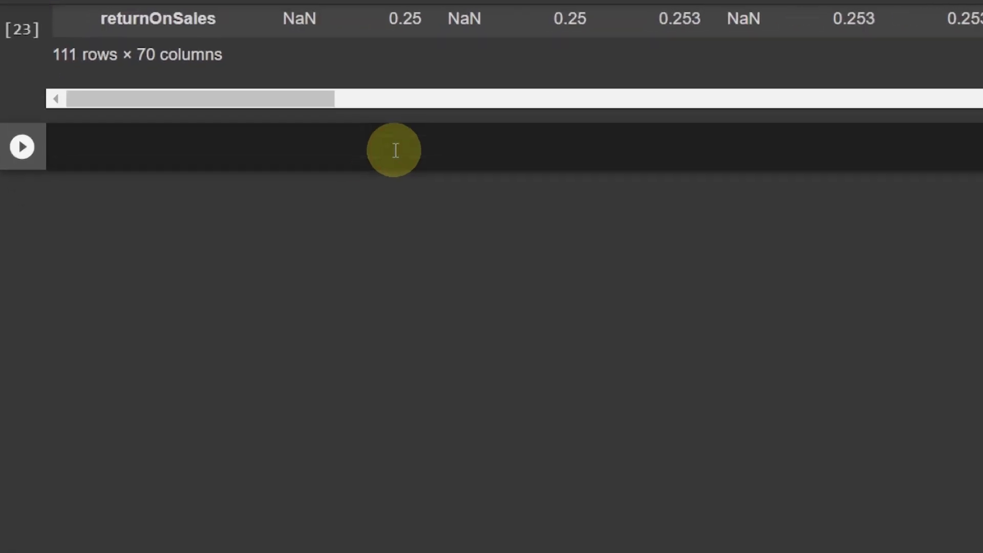
click(394, 150)
text(soatement.columns =)
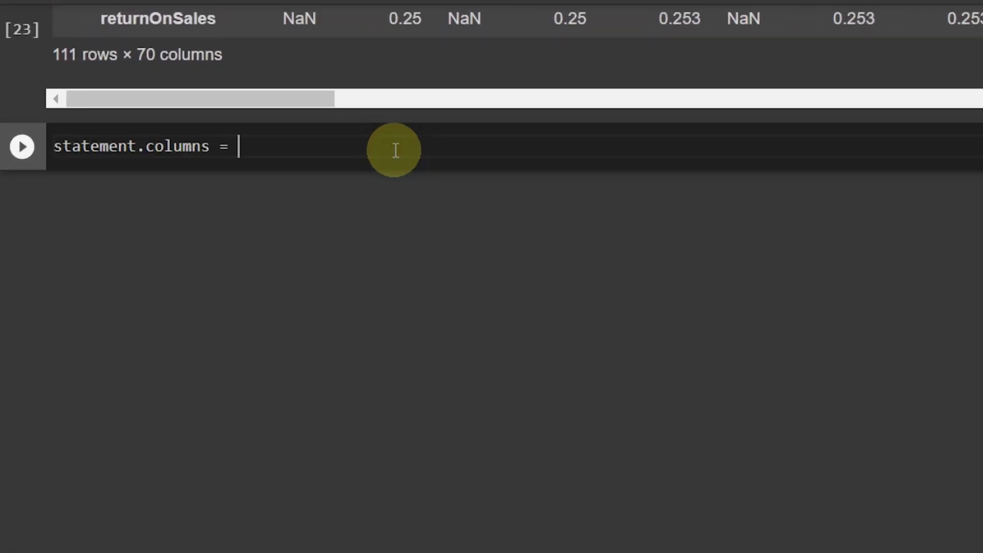
text(list(state)
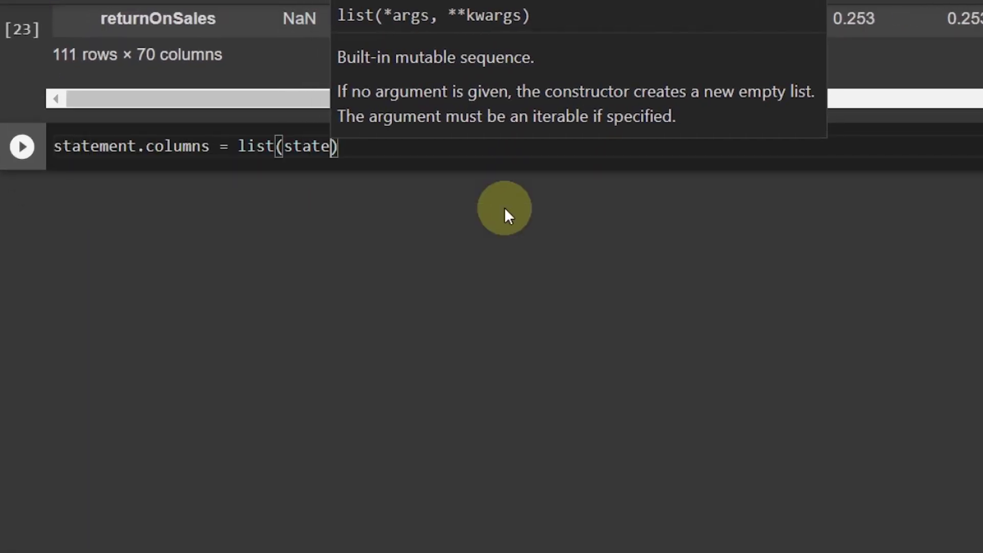
text(ment.loc[')
scroll(344, 243, up, 5)
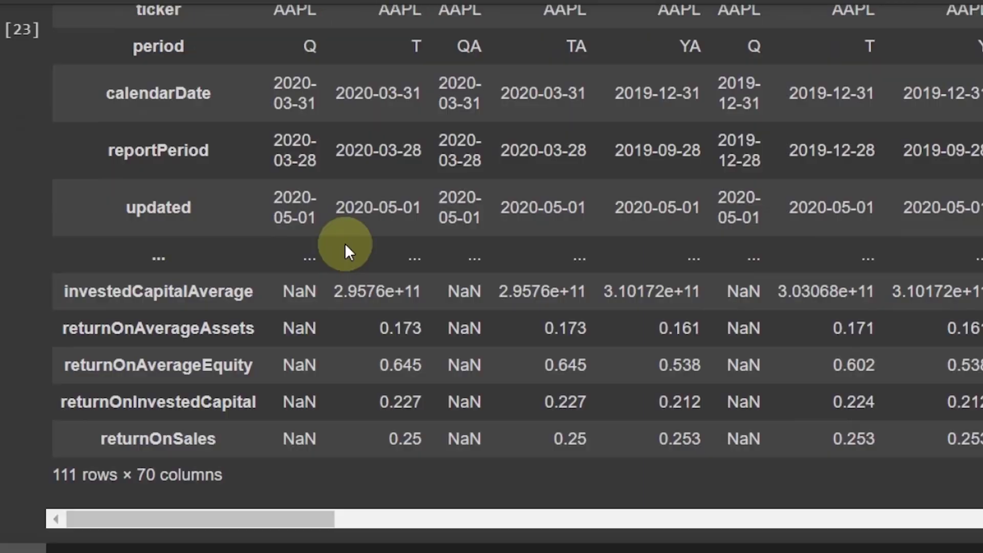
scroll(330, 239, up, 2)
double_click(176, 185)
key(ctrl+c)
scroll(336, 248, down, 5)
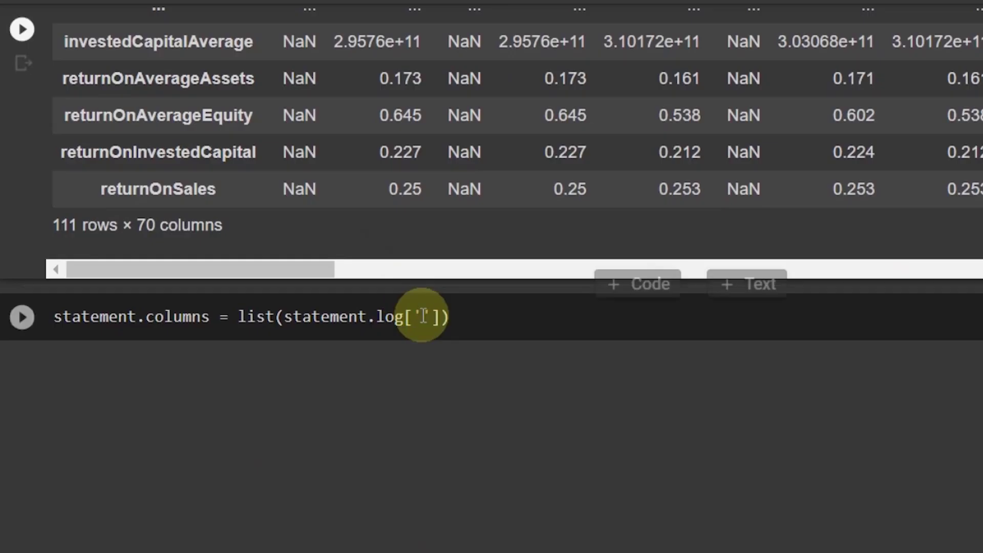
key(ctrl+v)
key(Return)
text(statement)
key(shift+Return)
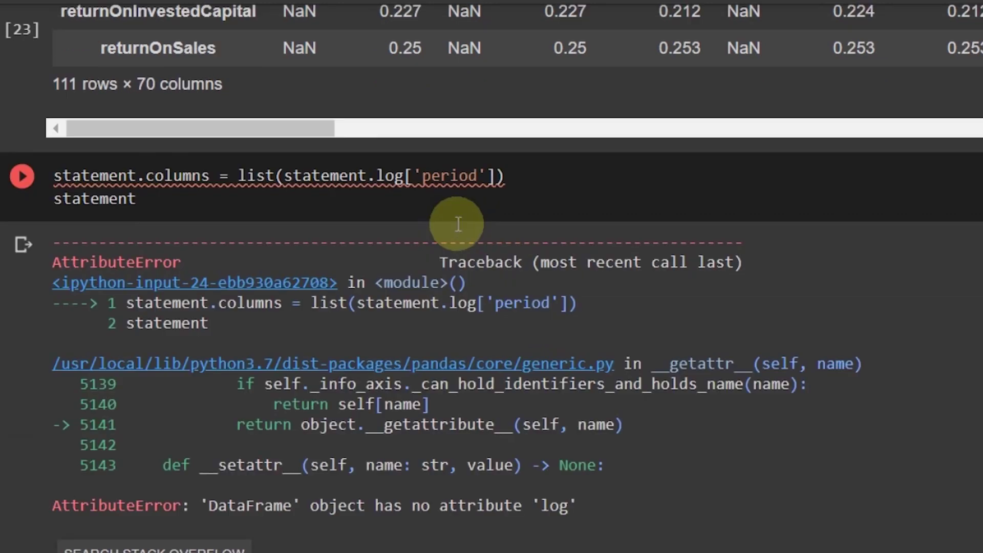
click(404, 176)
key(BackSpace)
text(c)
key(shift+Return)
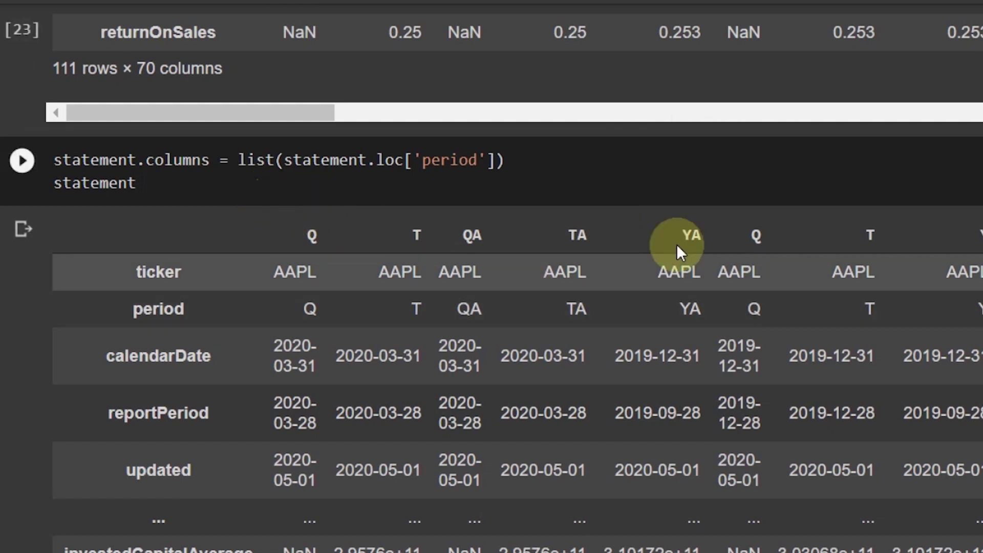
- Replace the second line with ann_state = statement['YA'] and display ann_state
double_click(692, 234)
click(360, 192)
key(BackSpace)
key(BackSpace)
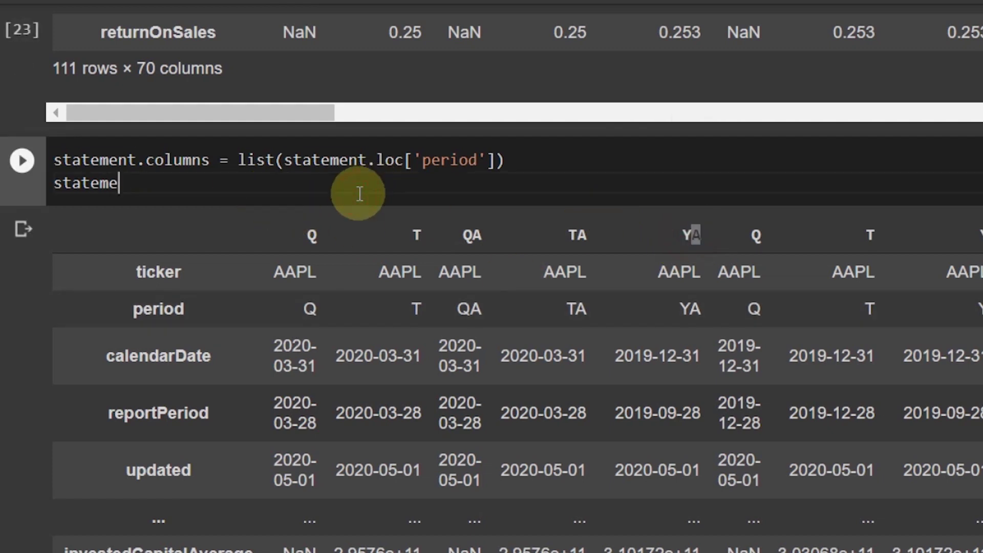
key(BackSpace)
key(BackSpace)
key(BackSpace)
text(ann_state = )
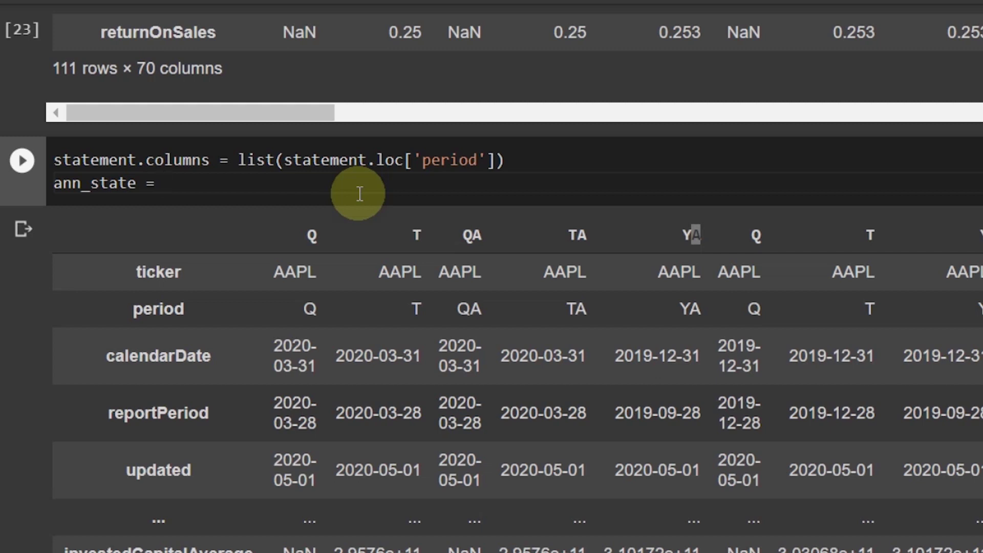
text(statement['YA'])
key(Return)
text(a)
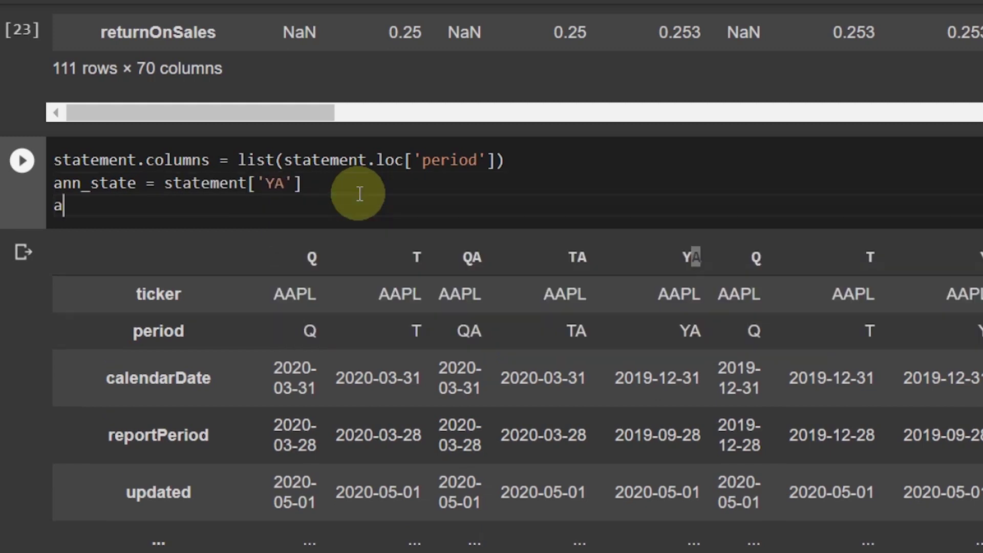
text(nn_state)
key(shift+Return)
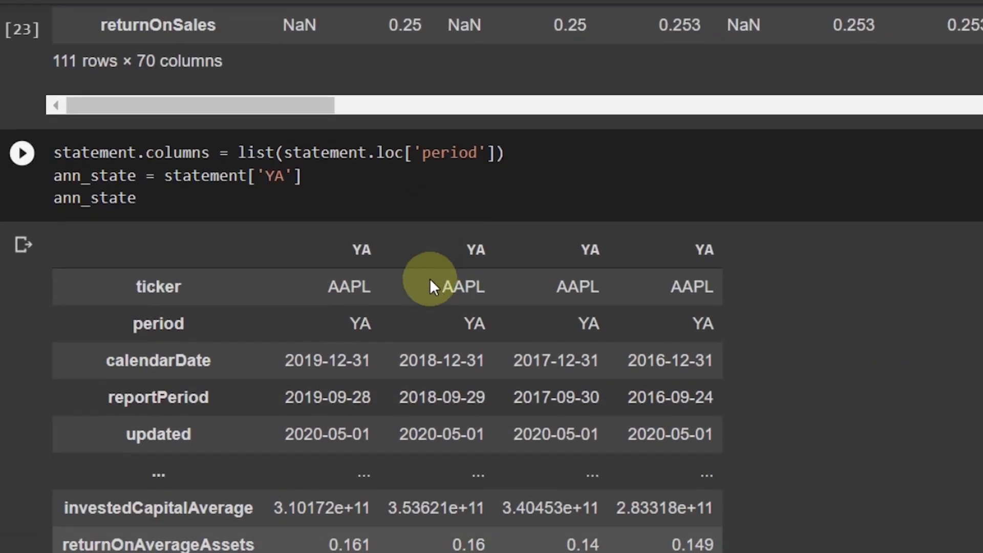
scroll(437, 372, down, 1)
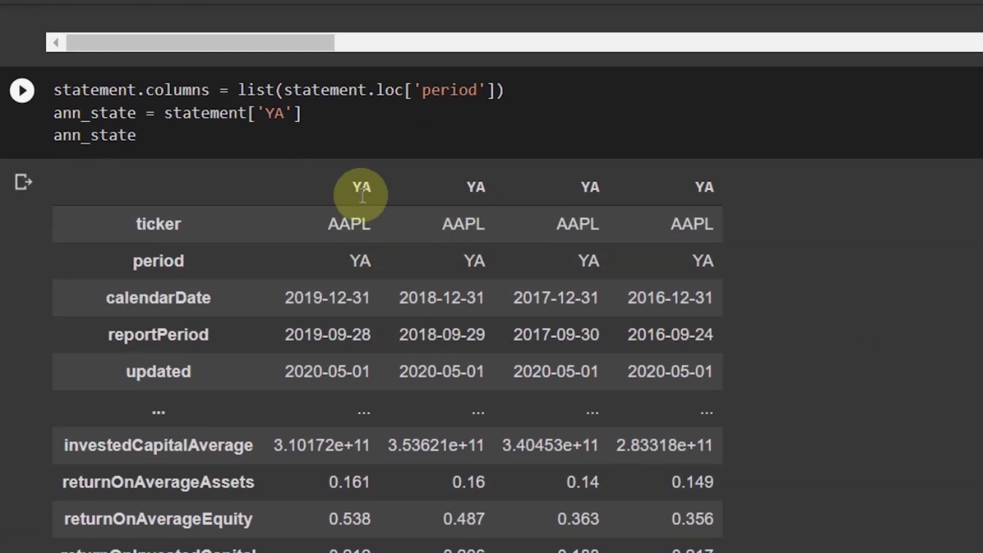
scroll(450, 282, down, 1)
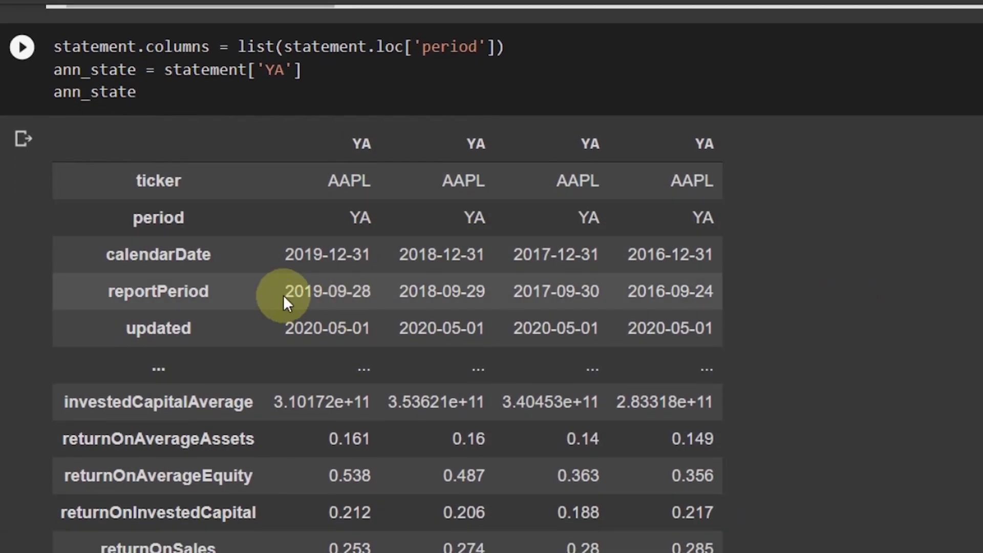
- Check the annual columns' calendar dates, 2019 back to 2016, then begin the ann_state_fin line
drag(297, 257, 350, 260)
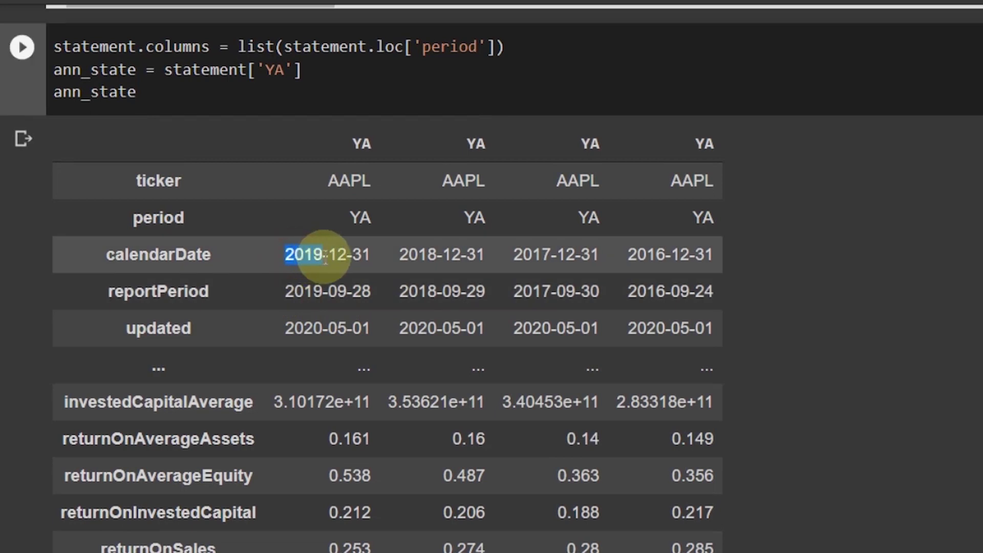
double_click(407, 254)
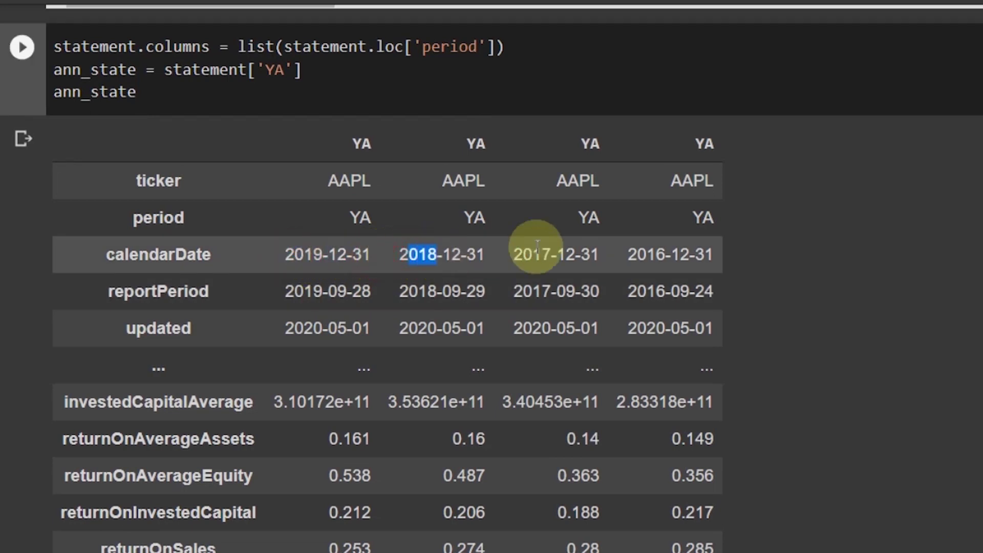
drag(531, 255, 576, 256)
drag(636, 254, 674, 256)
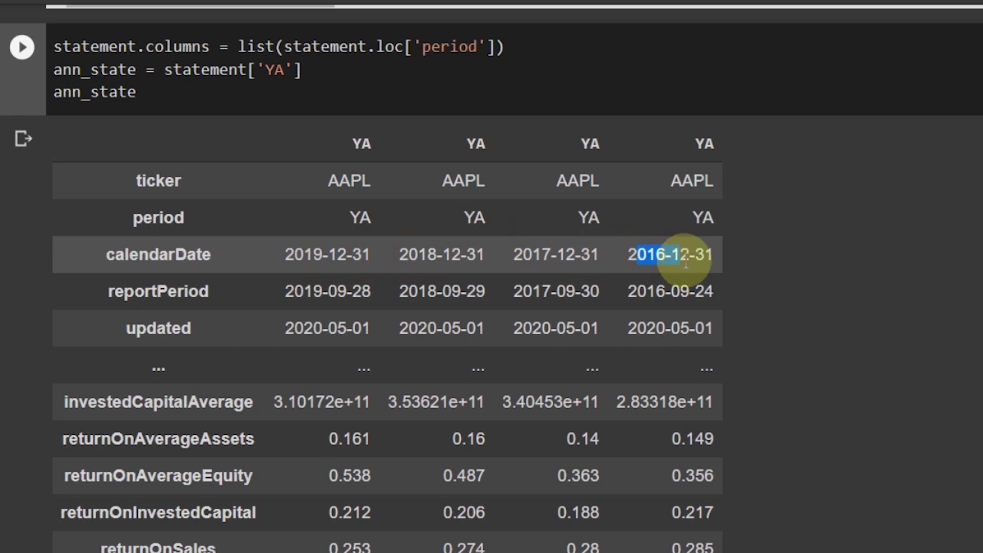
click(686, 260)
scroll(676, 259, up, 1)
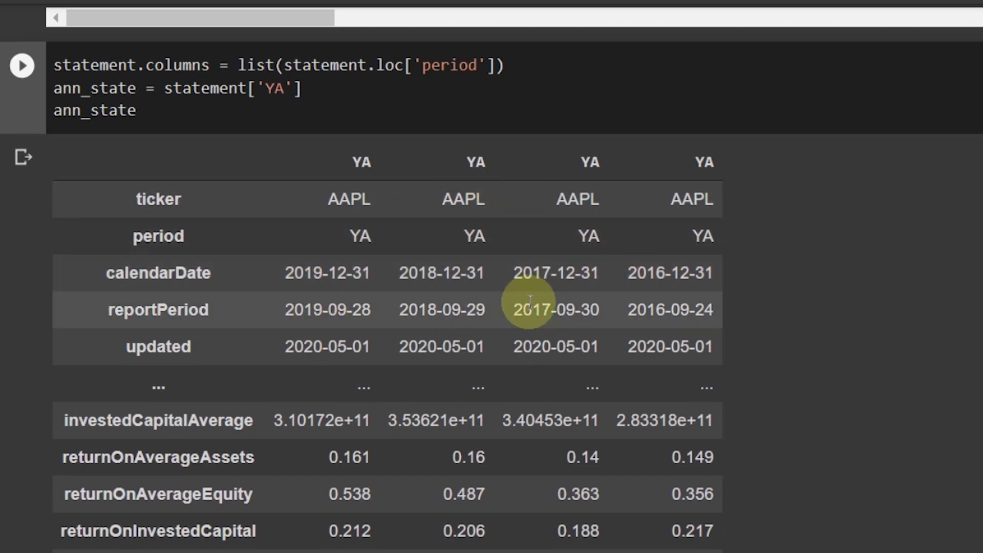
click(261, 117)
text(_fin =)
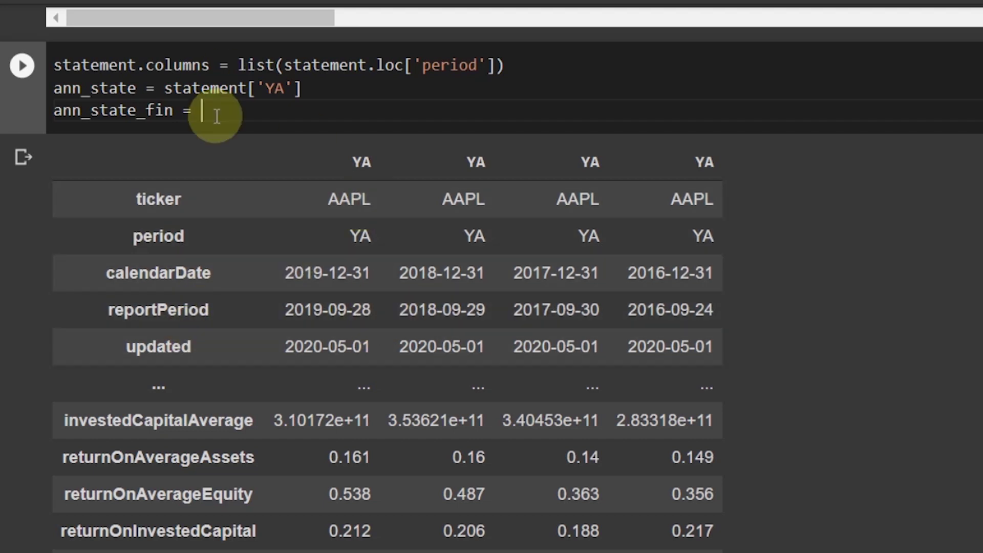
text(ann_s)
- Assign ann_state_fin as a row slice of ann_state and display it
key(Tab)
text([)
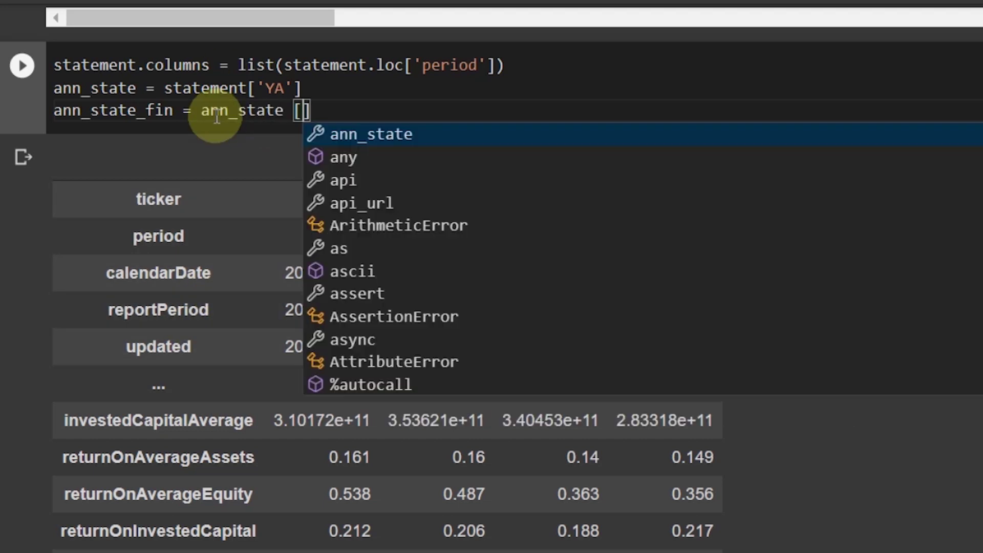
text(:5)
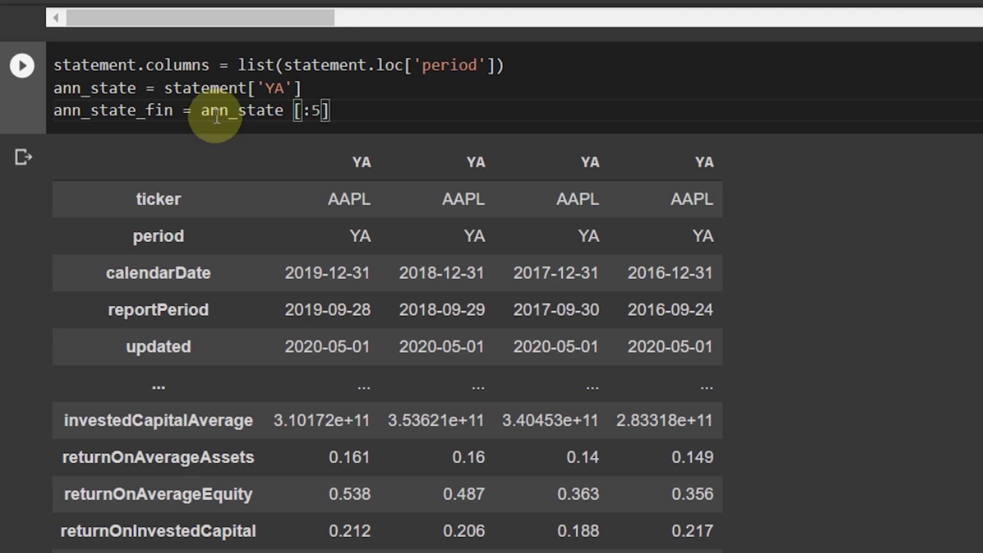
click(308, 110)
key(BackSpace)
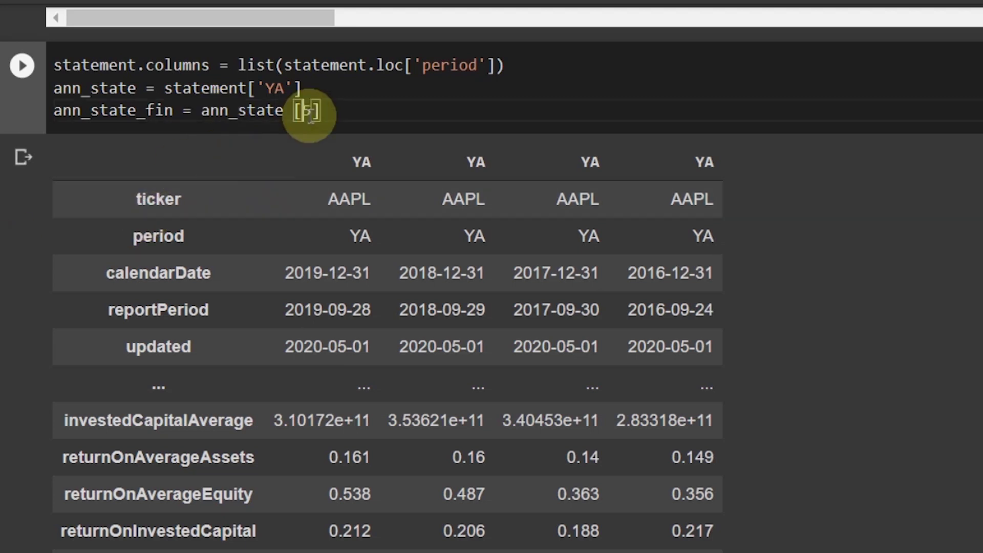
text(:)
key(Return)
text(ann_)
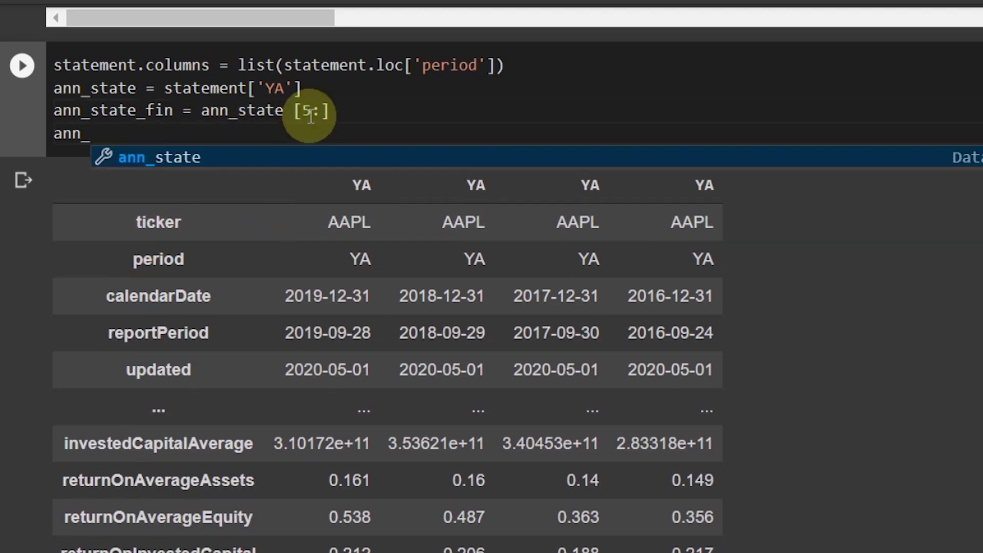
text(state_fin)
key(shift+Return)
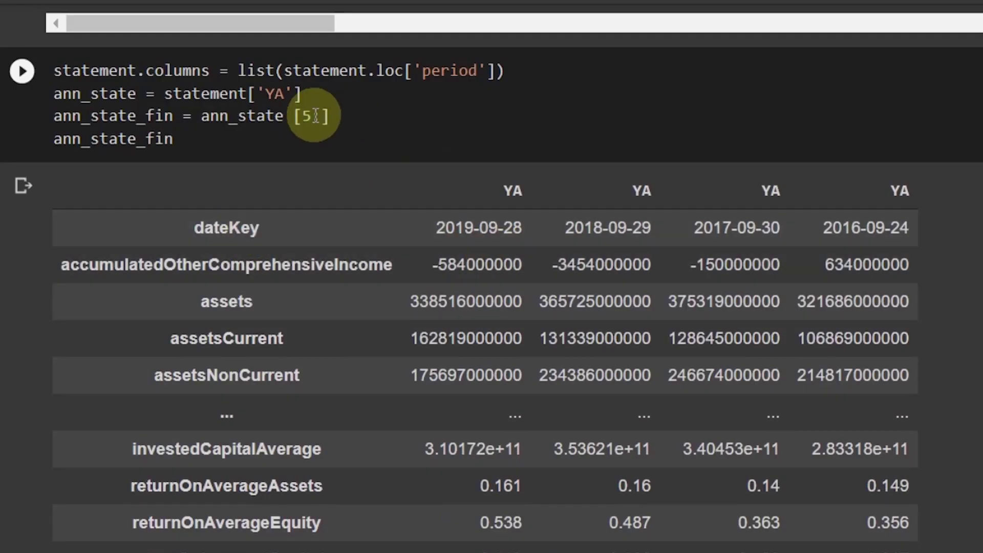
- Change the slice to ann_state[6:] and review the repeated YA column headers
click(309, 111)
key(BackSpace)
text(6)
key(shift+Return)
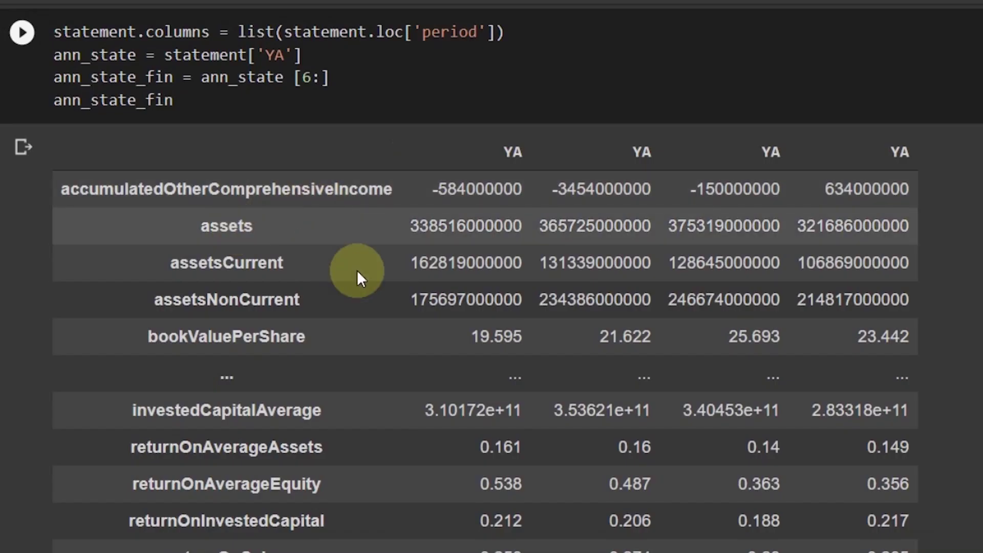
scroll(306, 279, down, 1)
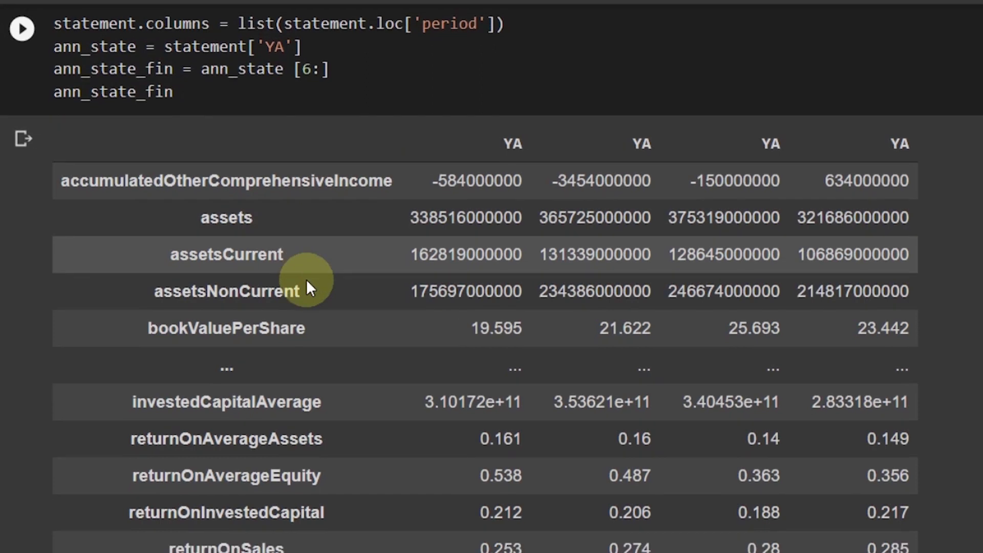
scroll(306, 287, down, 1)
scroll(544, 154, up, 3)
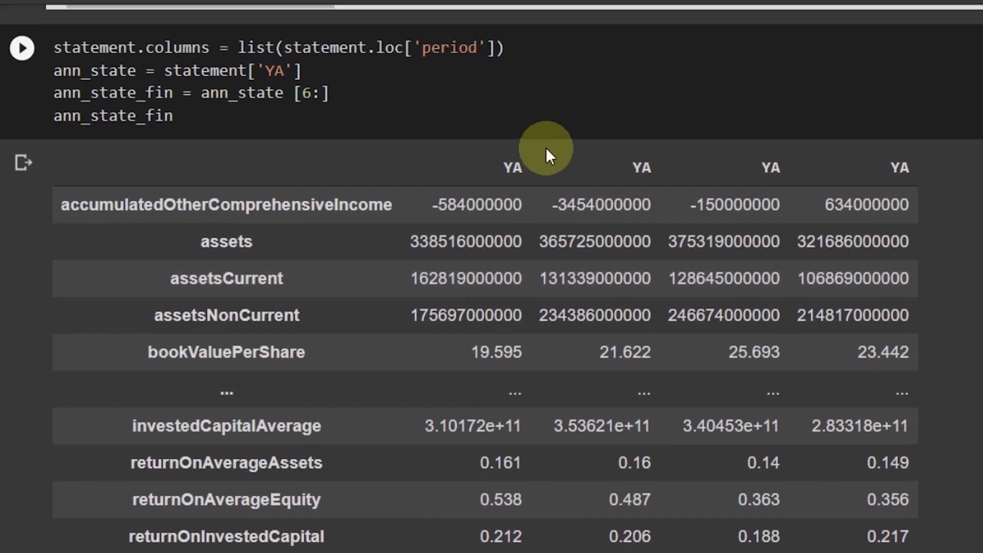
drag(503, 163, 888, 157)
click(889, 168)
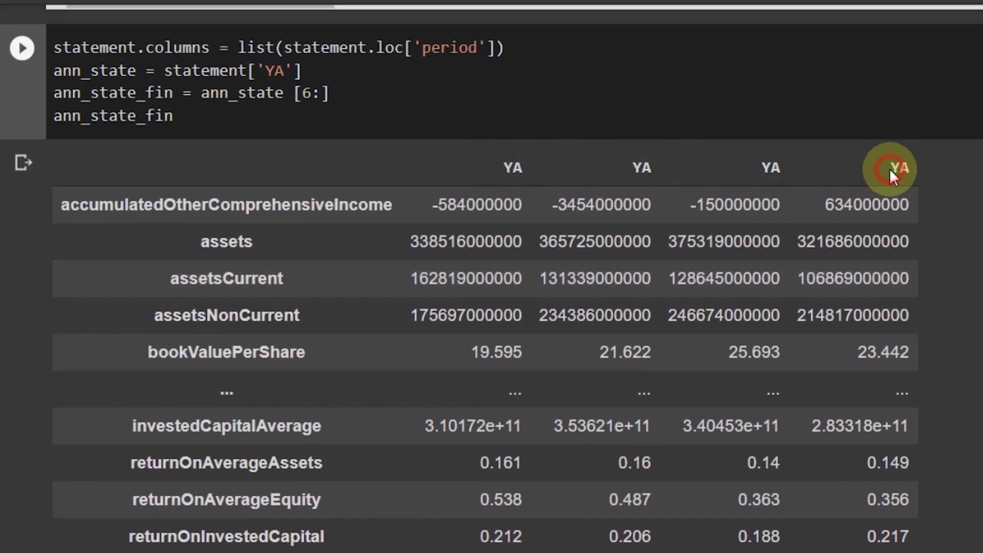
scroll(686, 199, up, 1)
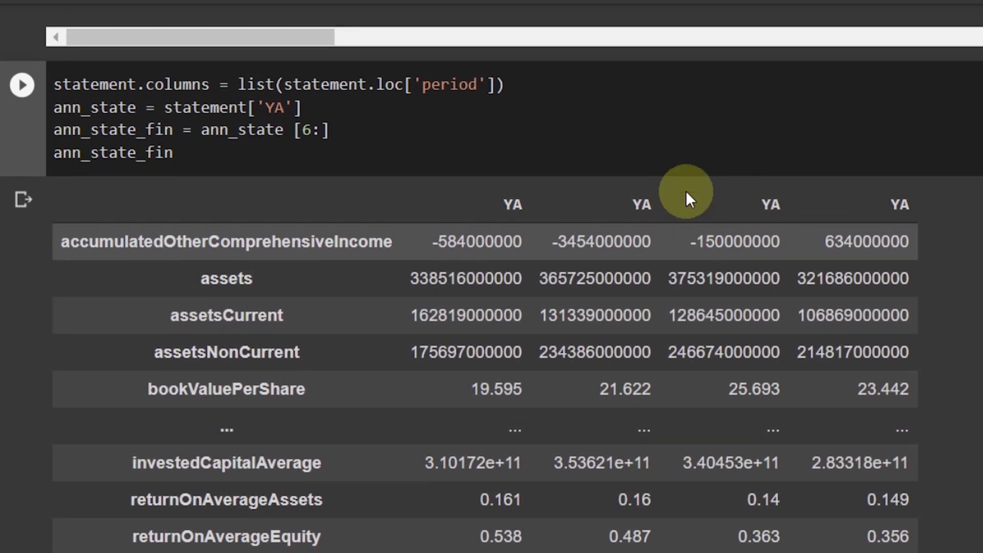
click(257, 152)
text(.columns =)
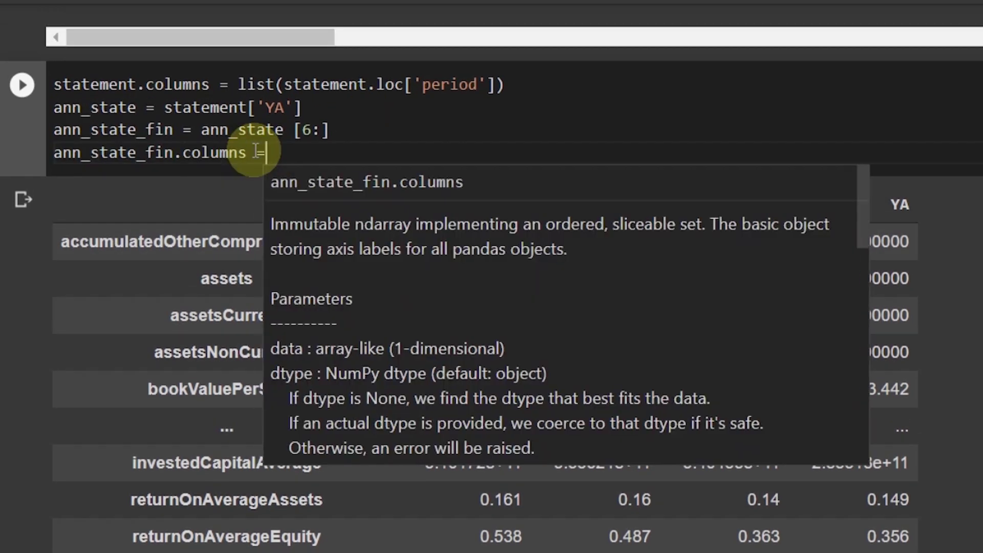
- Set ann_state_fin.columns to list(statement.loc['calendarDate']) and display ann_state_fin
drag(504, 85, 239, 85)
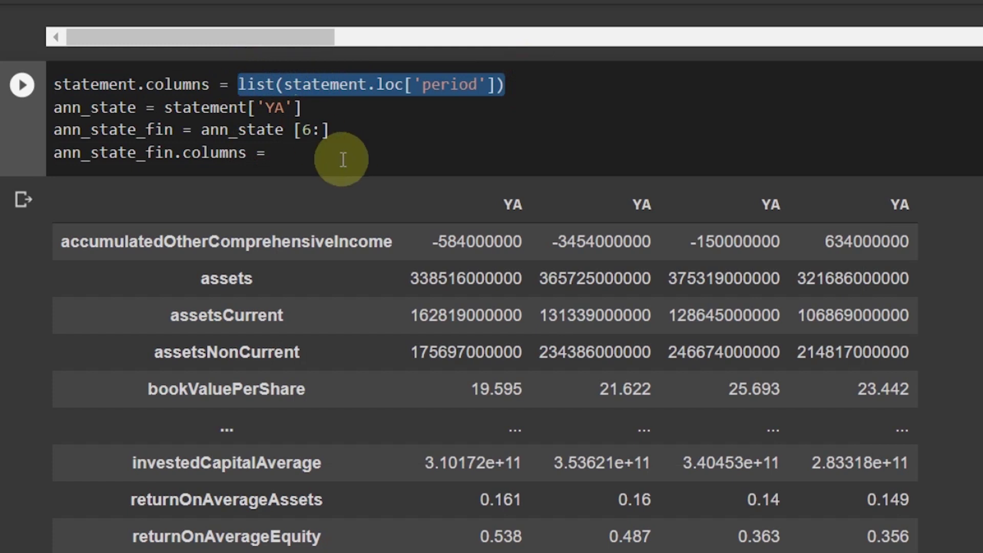
key(ctrl+c)
key(ctrl+v)
scroll(347, 164, up, 10)
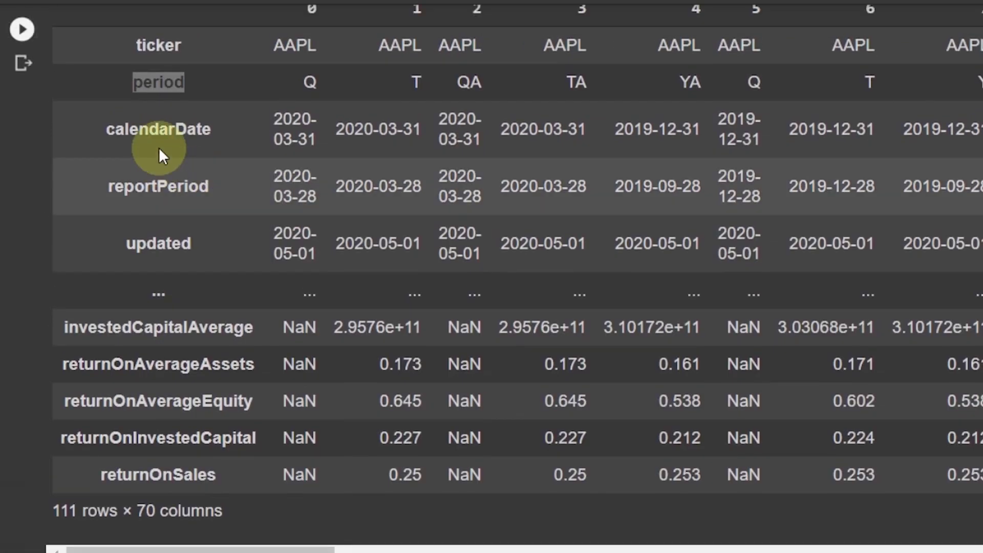
double_click(139, 129)
key(ctrl+c)
scroll(360, 183, down, 10)
double_click(485, 160)
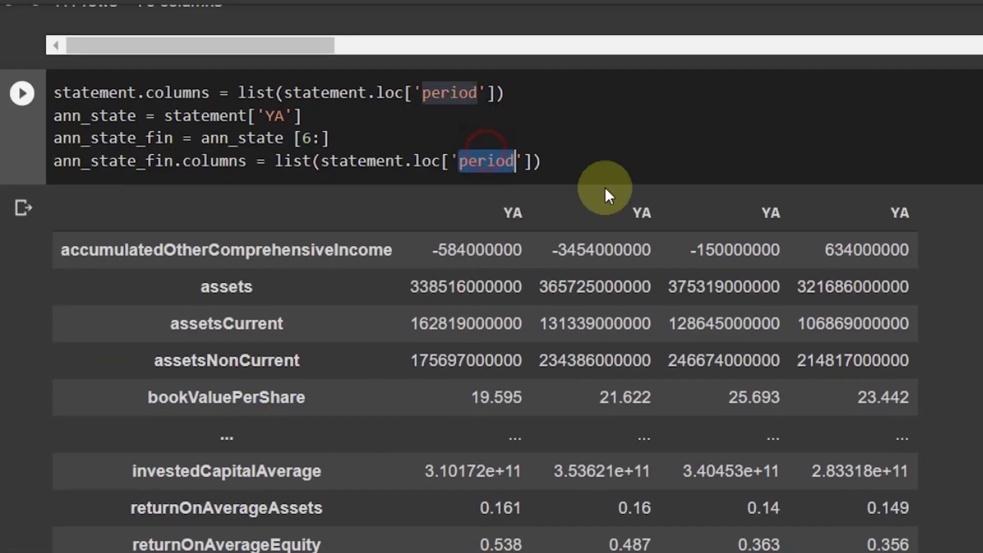
key(ctrl+v)
key(Return)
text(ann_)
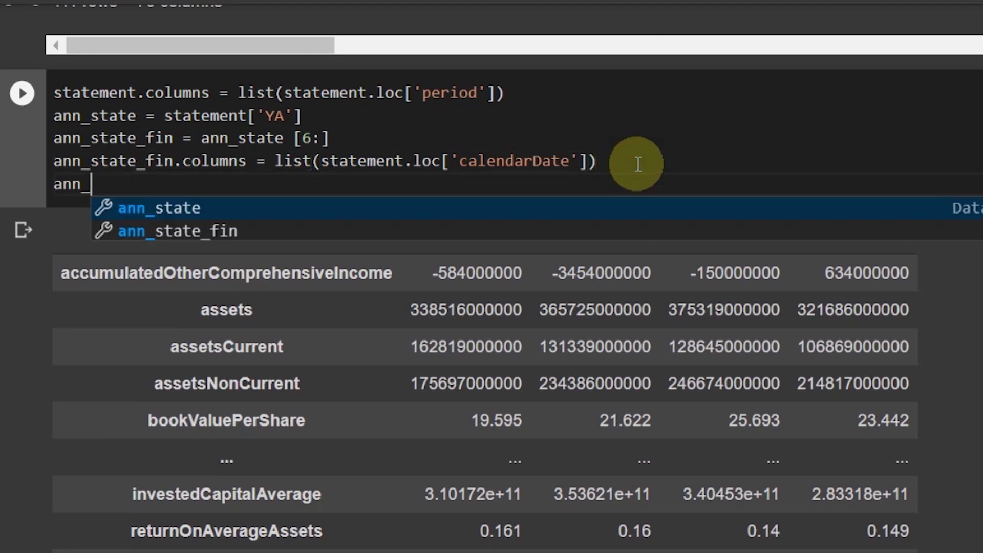
key(Down)
key(Return)
key(shift+Return)
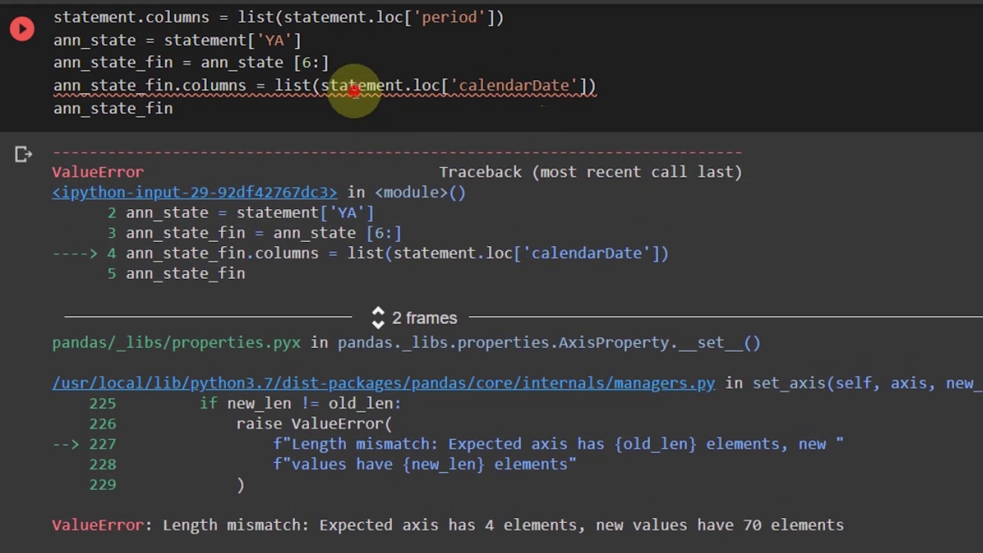
- Use ann_state instead of statement, rerun, and review the 2019-12-31 to 2016-12-31 headers
double_click(351, 86)
text(ann_state)
key(shift+Return)
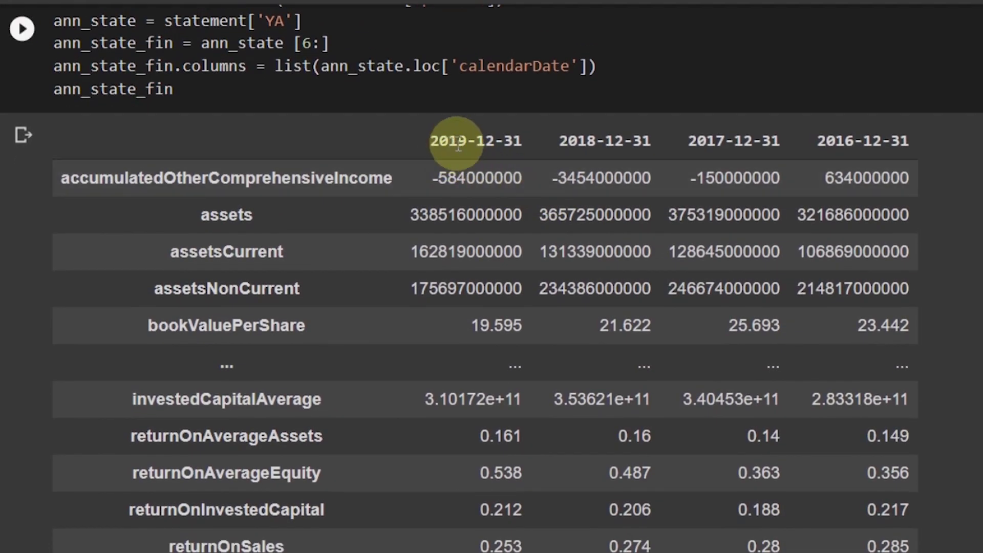
drag(467, 141, 653, 139)
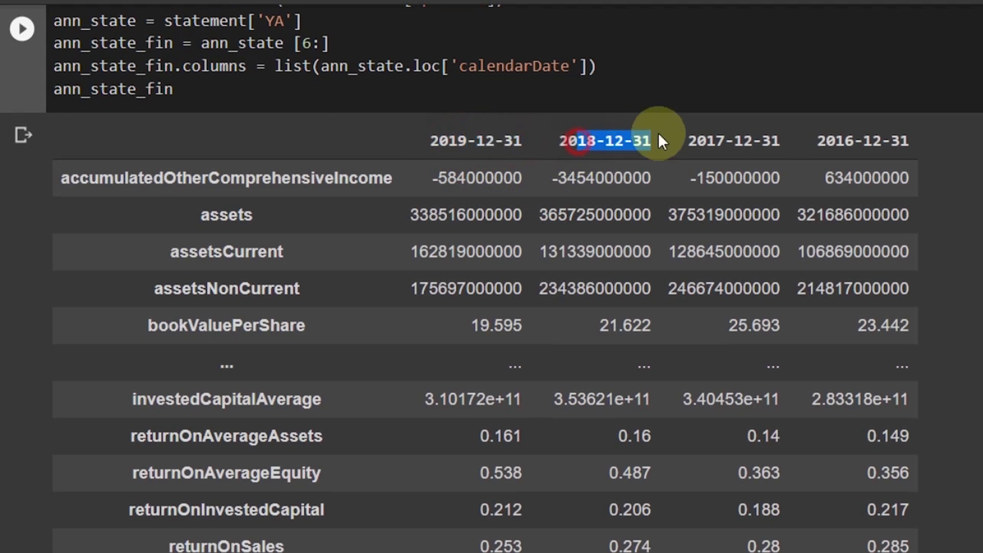
scroll(282, 221, down, 1)
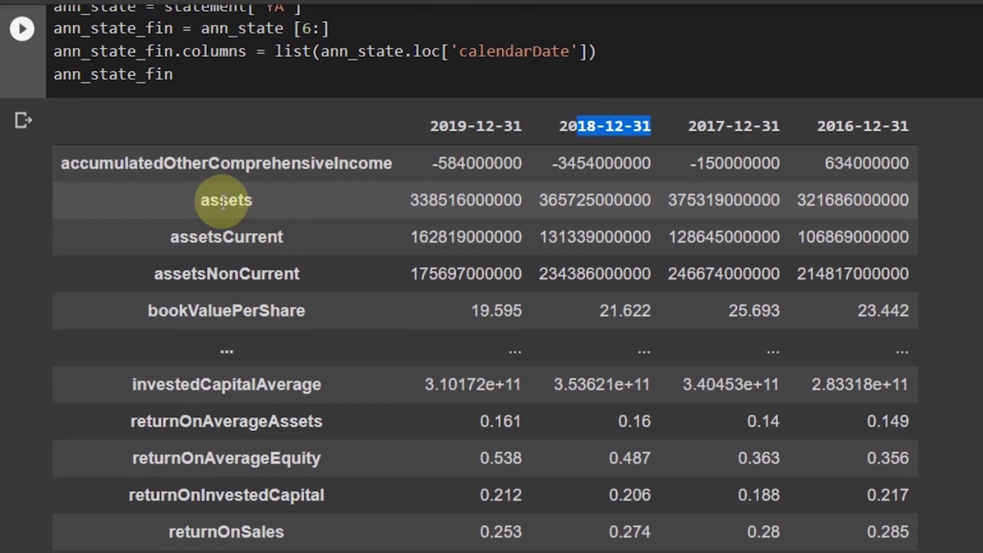
click(165, 164)
click(219, 227)
drag(202, 237, 224, 237)
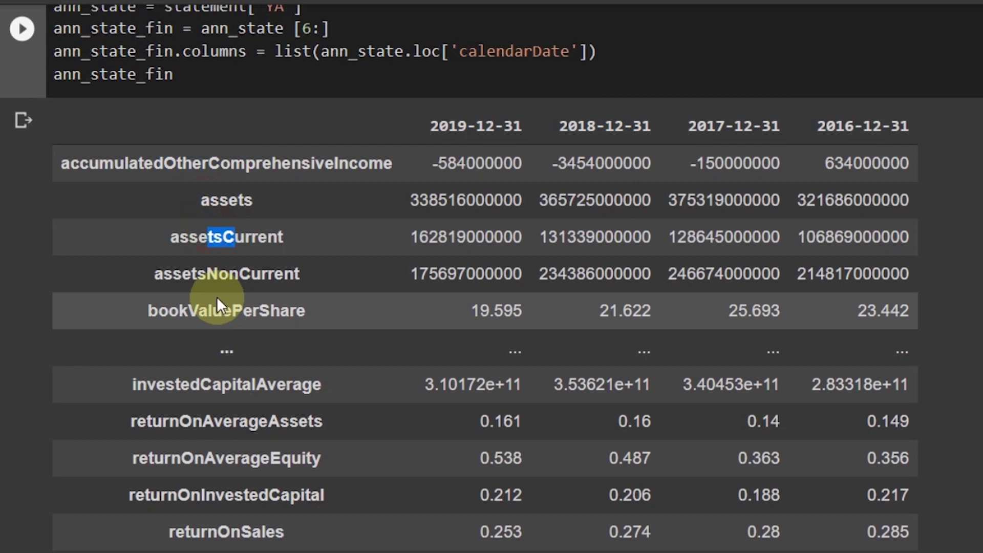
double_click(227, 310)
drag(211, 310, 281, 311)
scroll(567, 284, down, 1)
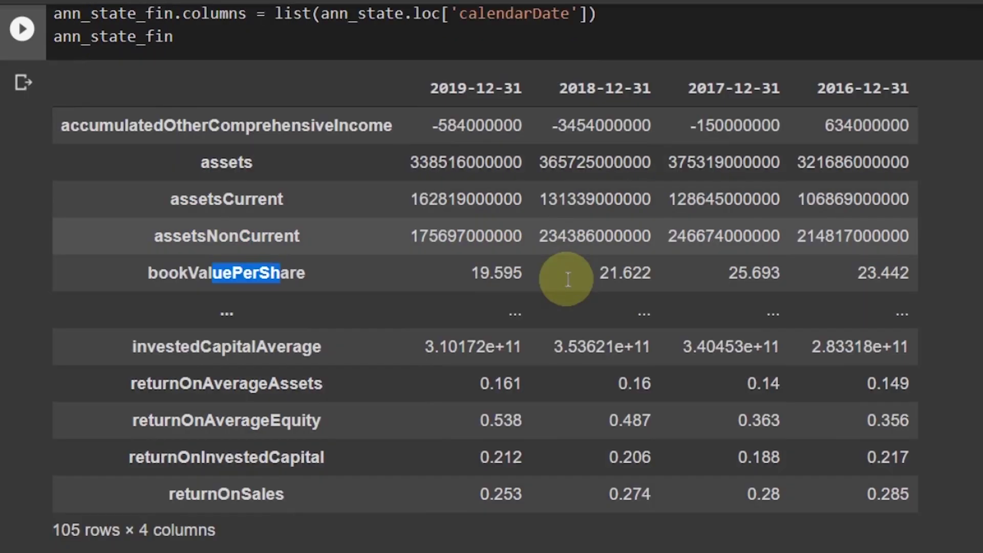
scroll(567, 281, up, 2)
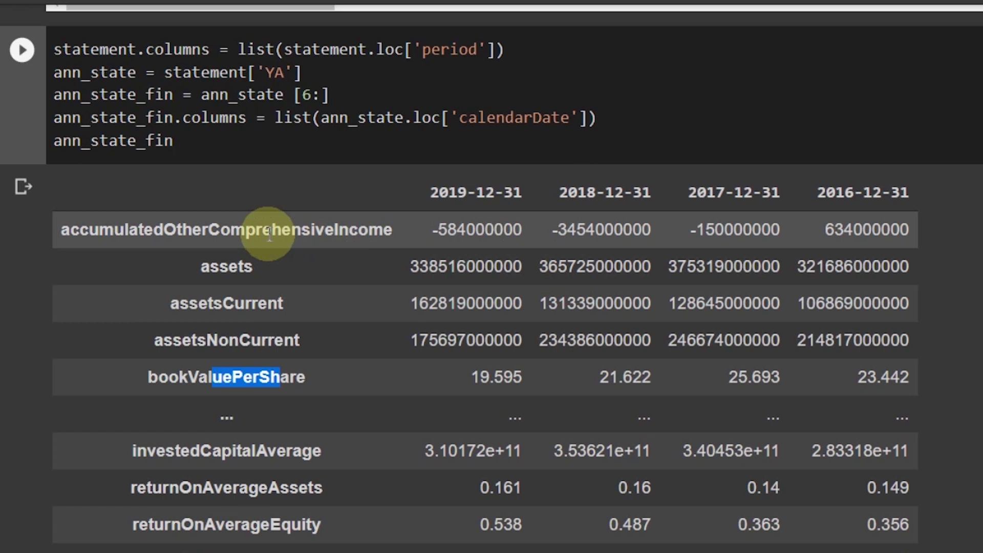
- Copy the annual statement code into the empty cell below
click(204, 139)
key(ctrl+a)
scroll(268, 146, down, 4)
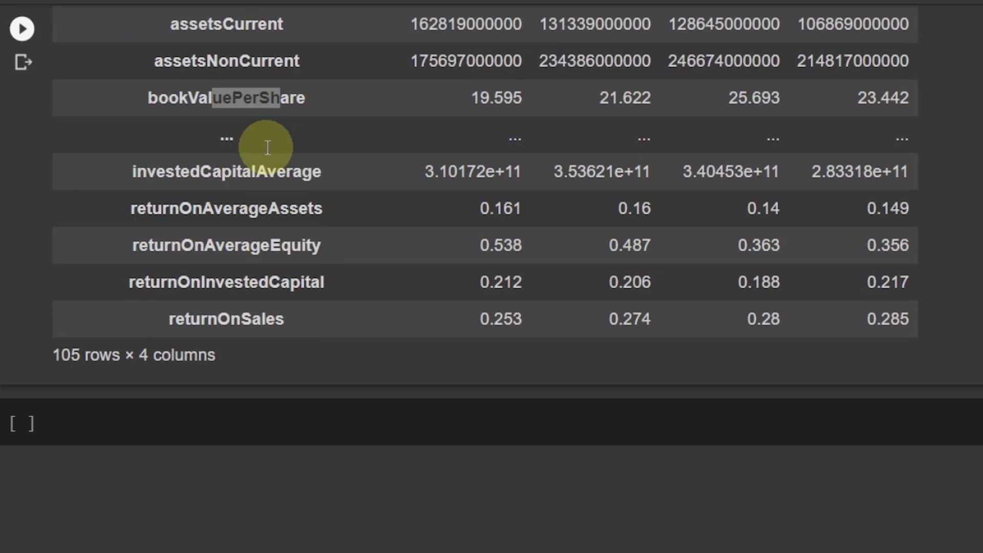
scroll(268, 146, down, 2)
click(220, 297)
key(ctrl+v)
scroll(123, 269, down, 1)
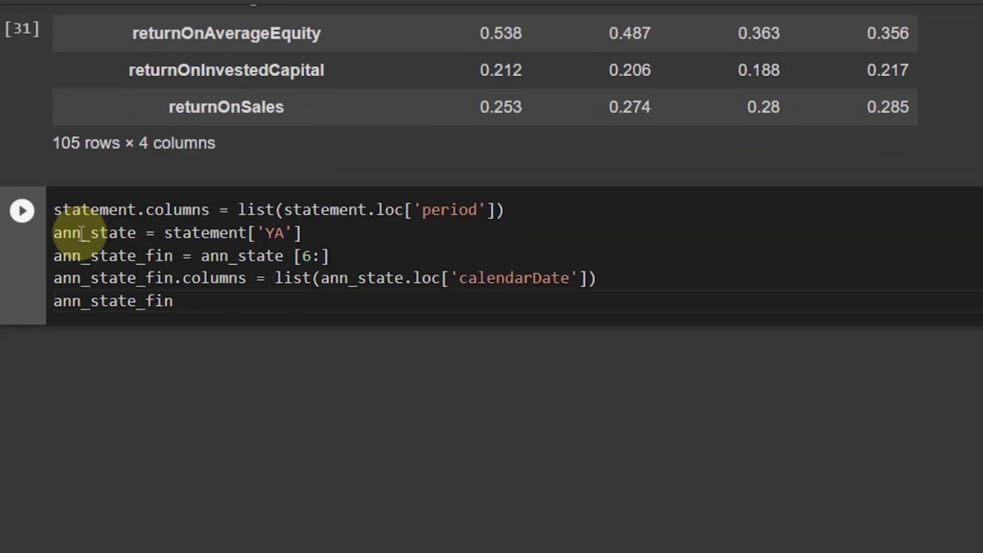
- Rename the ann_ variables to q_, use statement['Q'], and run the quarterly cell
click(81, 233)
key(BackSpace)
key(BackSpace)
key(BackSpace)
text(q)
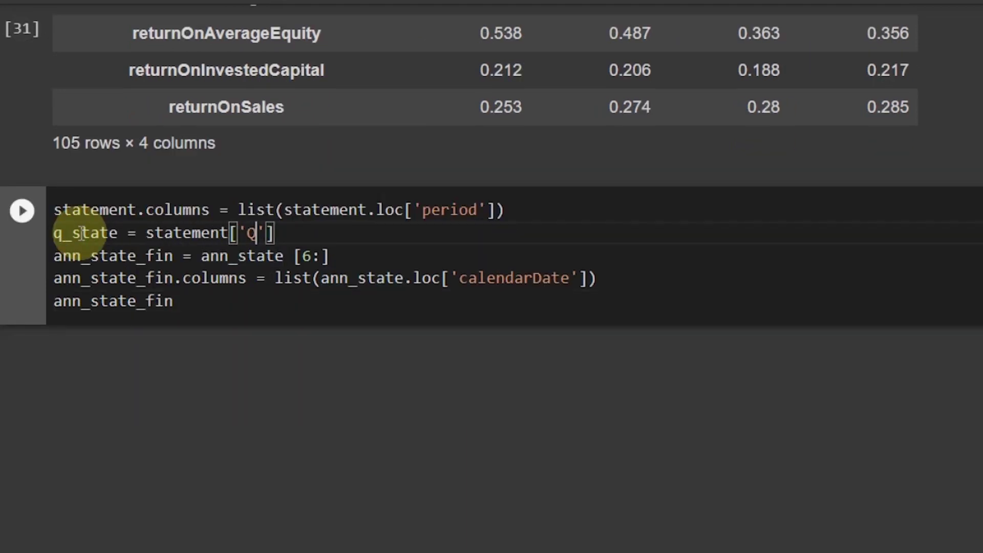
key(Down)
key(Home)
key(Delete)
key(Delete)
key(Delete)
text(q)
key(ctrl+Right)
key(ctrl+Right)
key(BackSpace)
key(BackSpace)
key(Delete)
text(q)
key(Down)
key(Home)
key(Right)
key(Right)
key(Right)
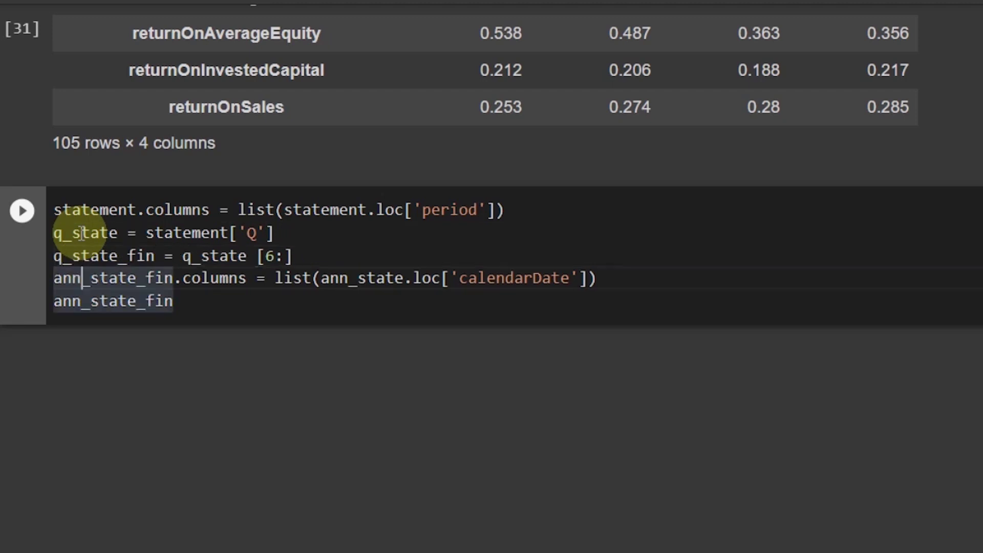
key(BackSpace)
key(BackSpace)
key(BackSpace)
text(q)
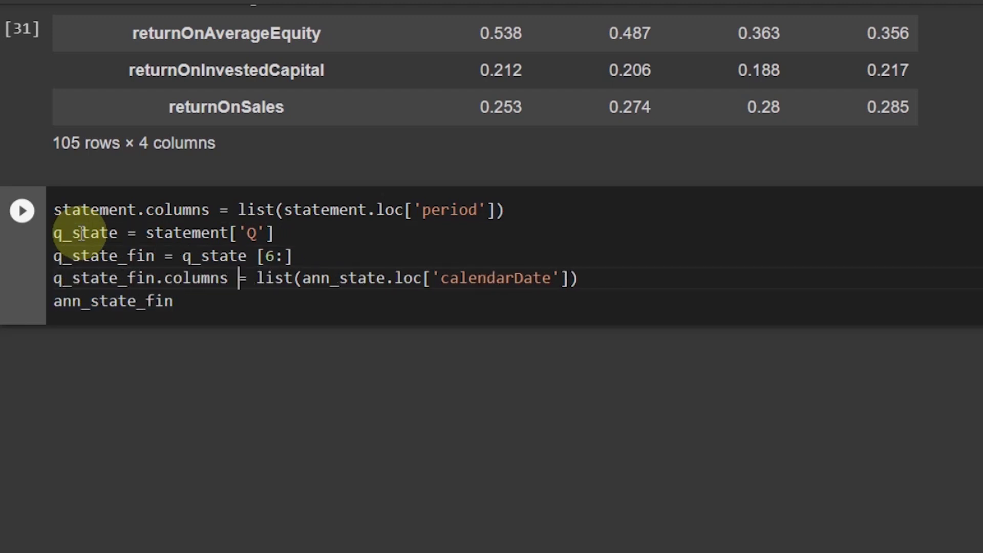
key(Delete)
key(Delete)
key(Delete)
text(q)
key(Down)
key(Home)
key(Delete)
key(Delete)
key(Delete)
text(q)
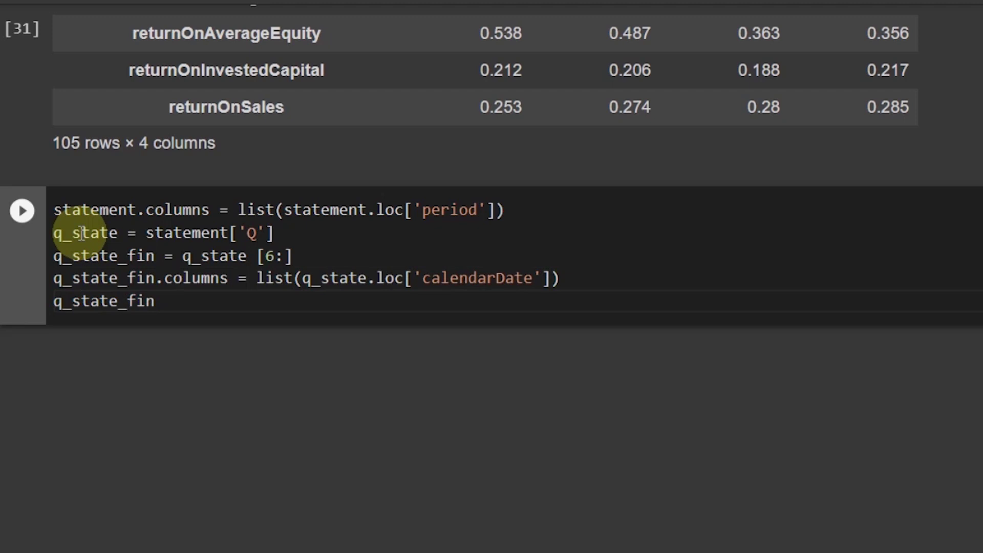
key(shift+Return)
scroll(513, 163, up, 4)
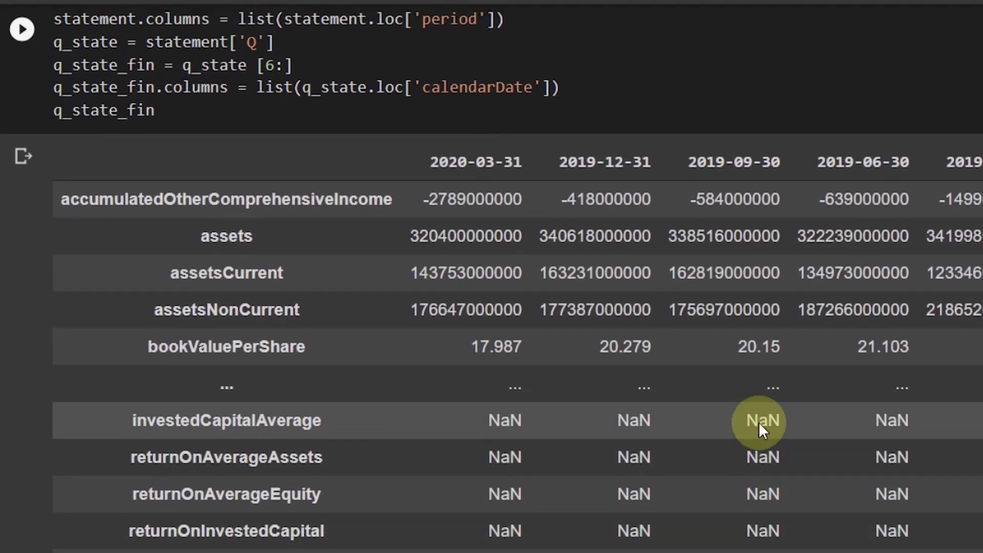
scroll(604, 264, up, 2)
click(604, 245)
key(Return)
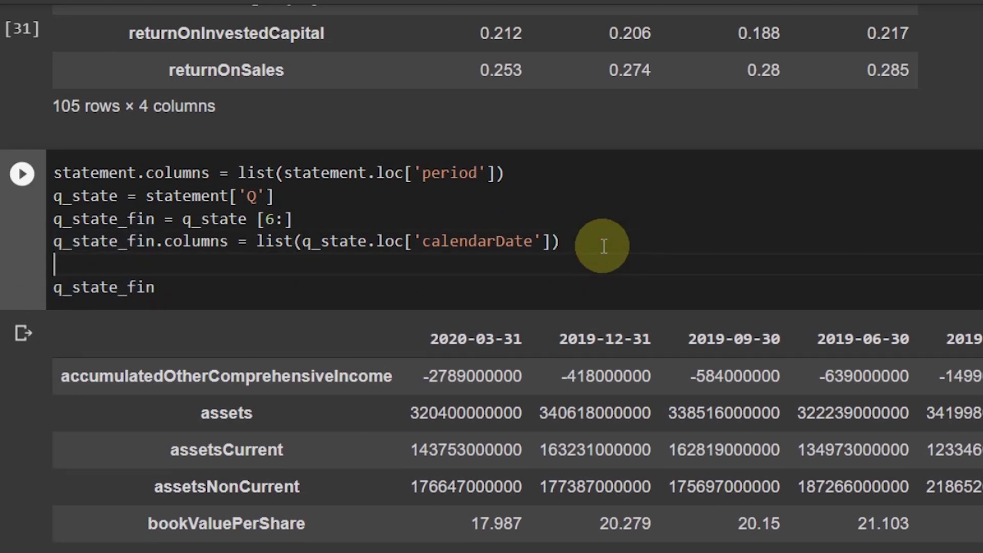
text(q_state_fin)
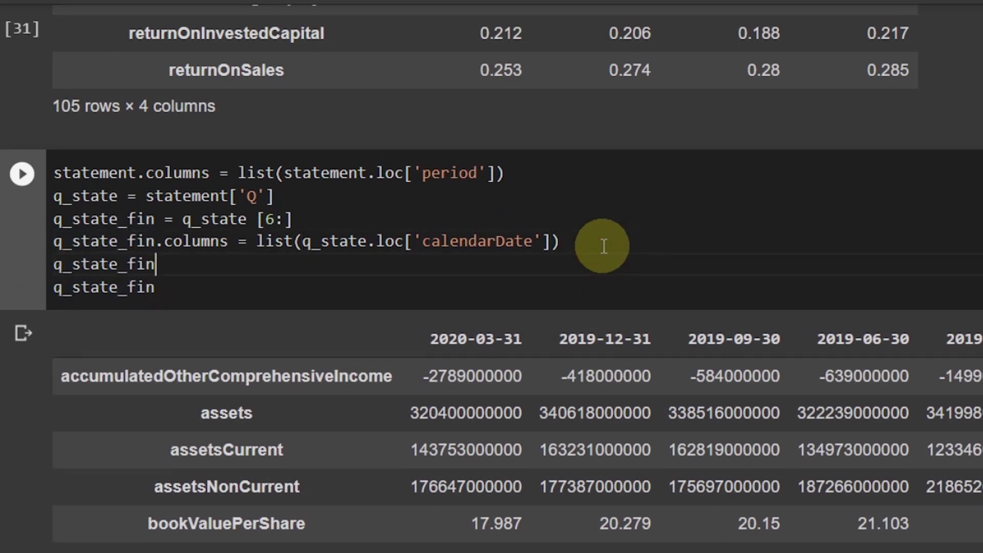
text(.dropna(inplace)
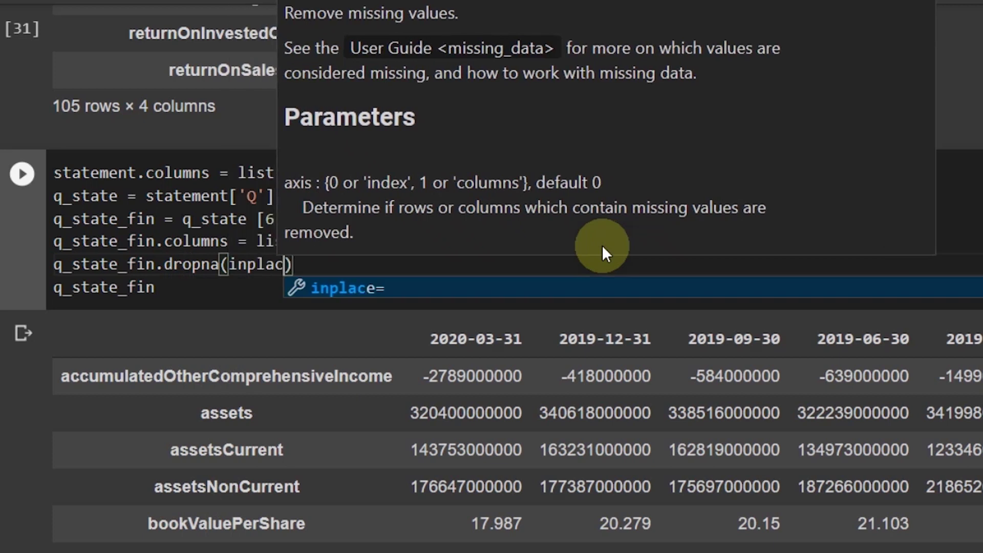
key(Down)
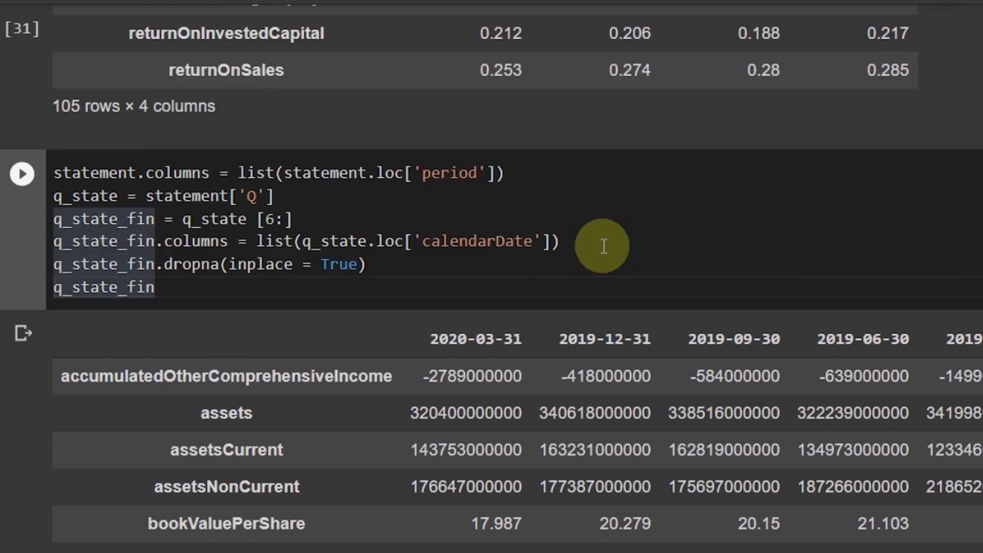
click(604, 246)
key(Down)
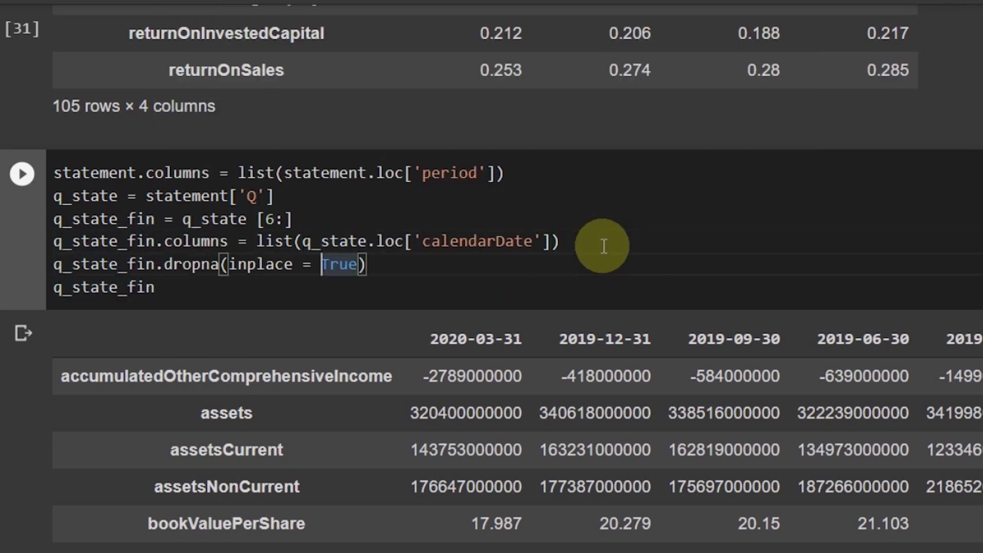
key(Down)
key(shift+Return)
scroll(601, 246, up, 1)
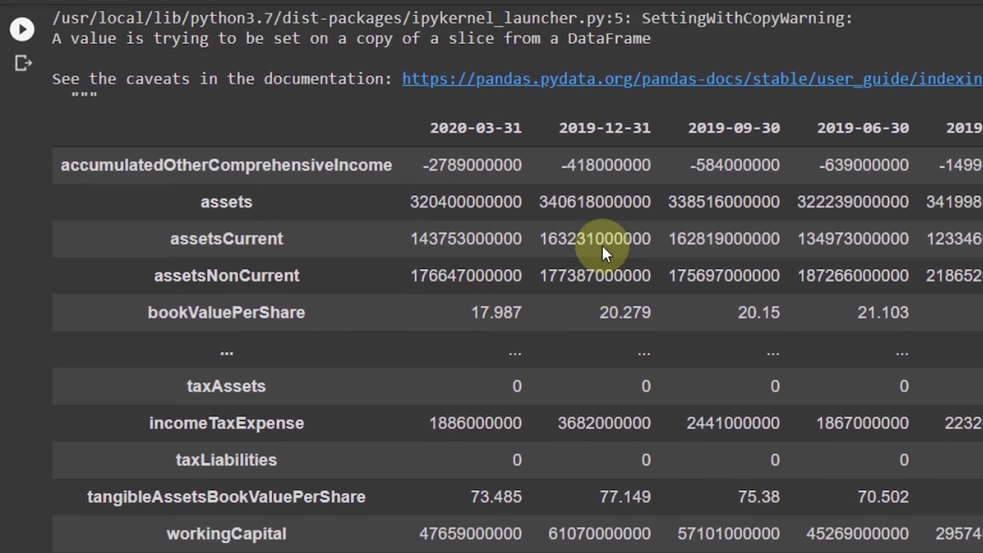
scroll(600, 301, up, 1)
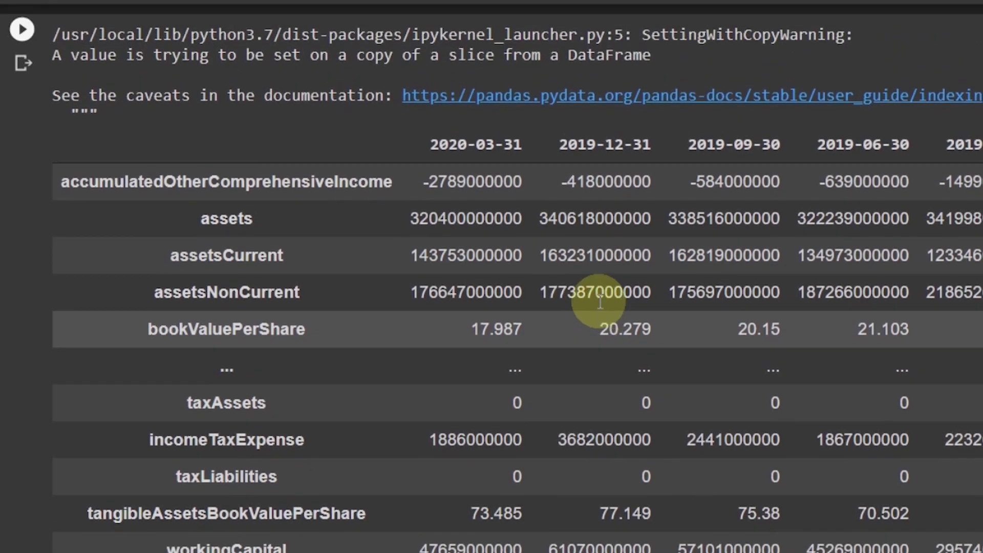
scroll(710, 282, right, 1)
scroll(623, 244, right, 8)
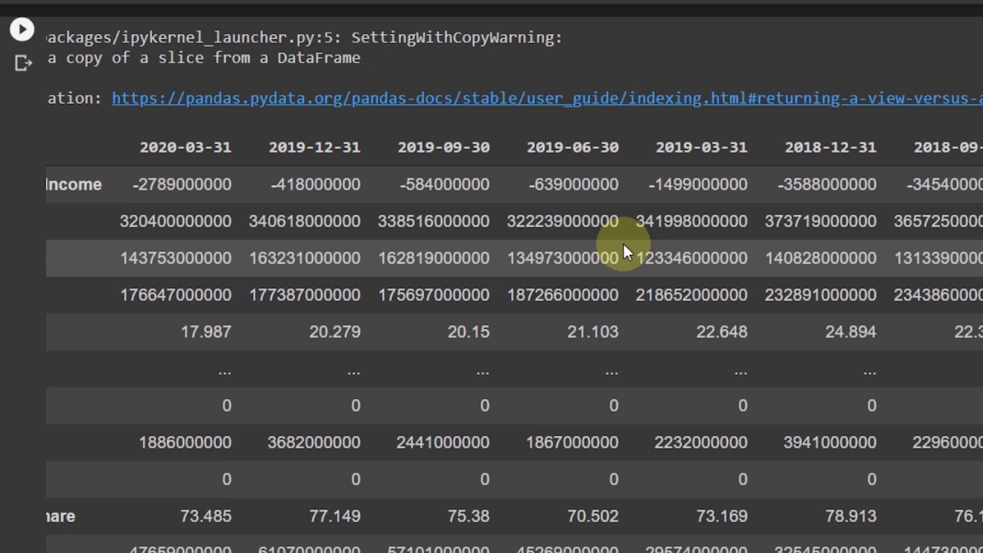
scroll(624, 244, right, 10)
scroll(623, 244, left, 10)
scroll(624, 244, left, 4)
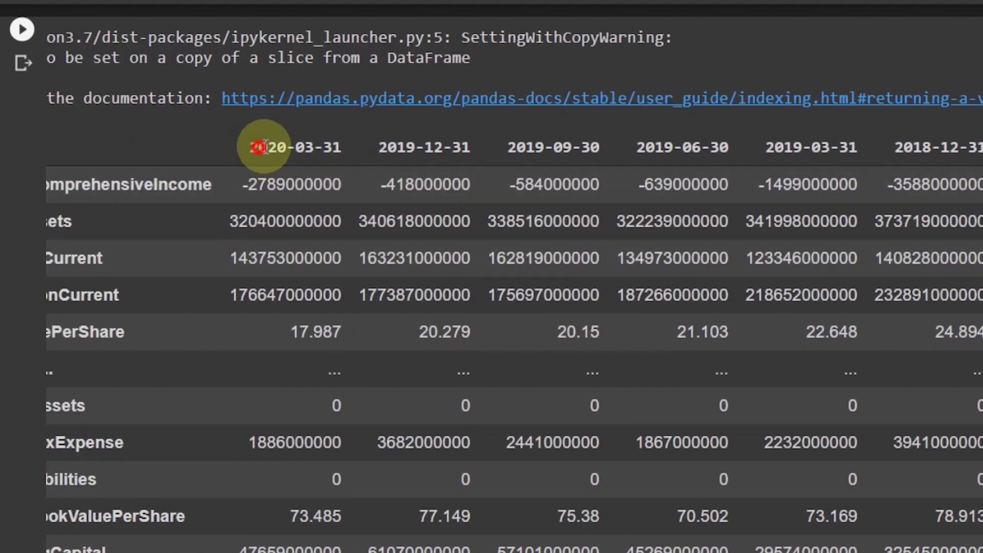
scroll(491, 152, right, 6)
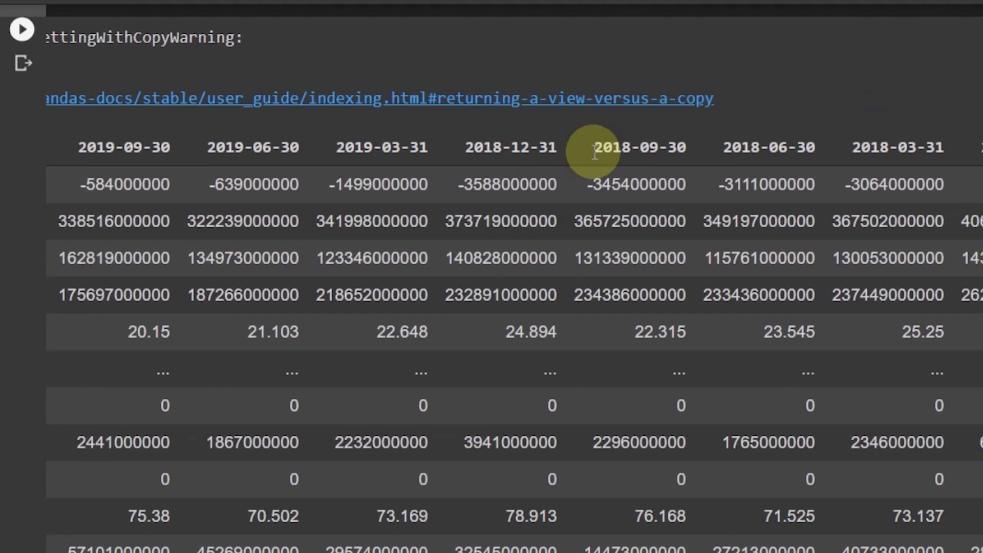
scroll(592, 149, right, 3)
scroll(923, 281, right, 3)
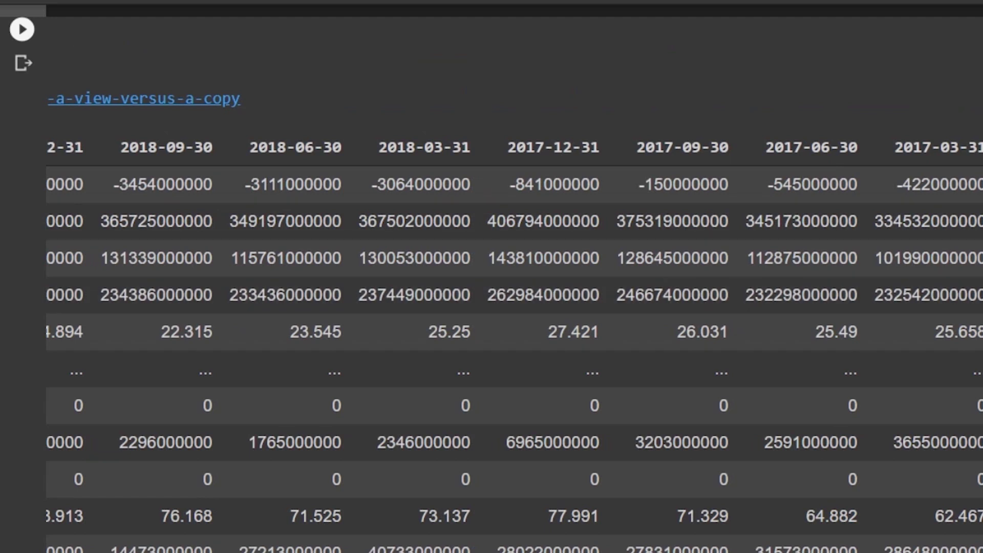
scroll(940, 223, left, 10)
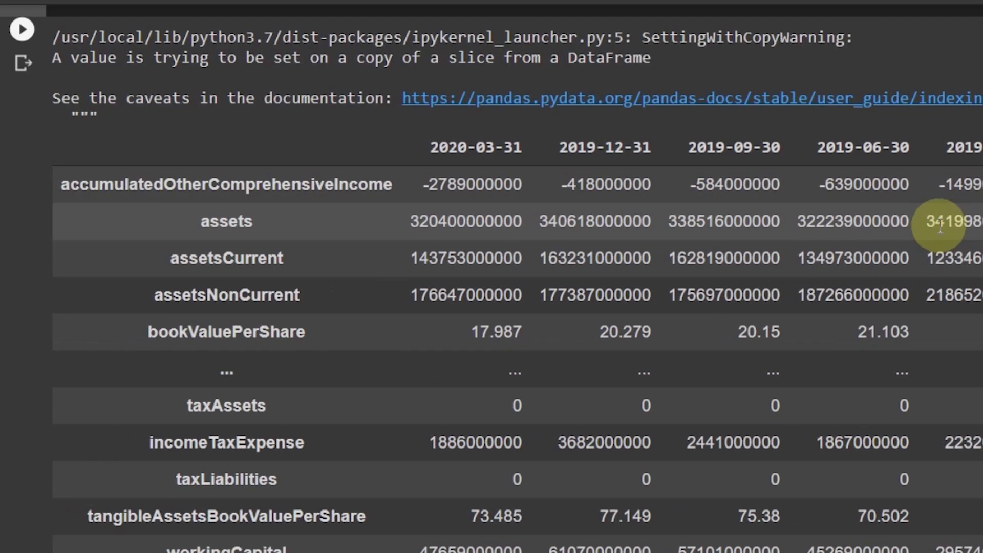
scroll(950, 235, up, 3)
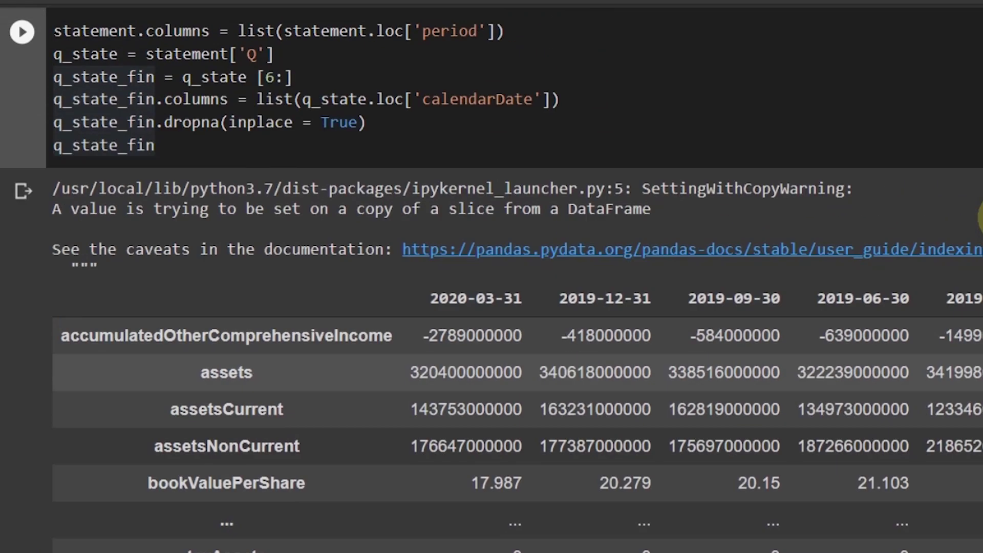
drag(967, 215, 966, 196)
scroll(966, 196, up, 1)
click(840, 210)
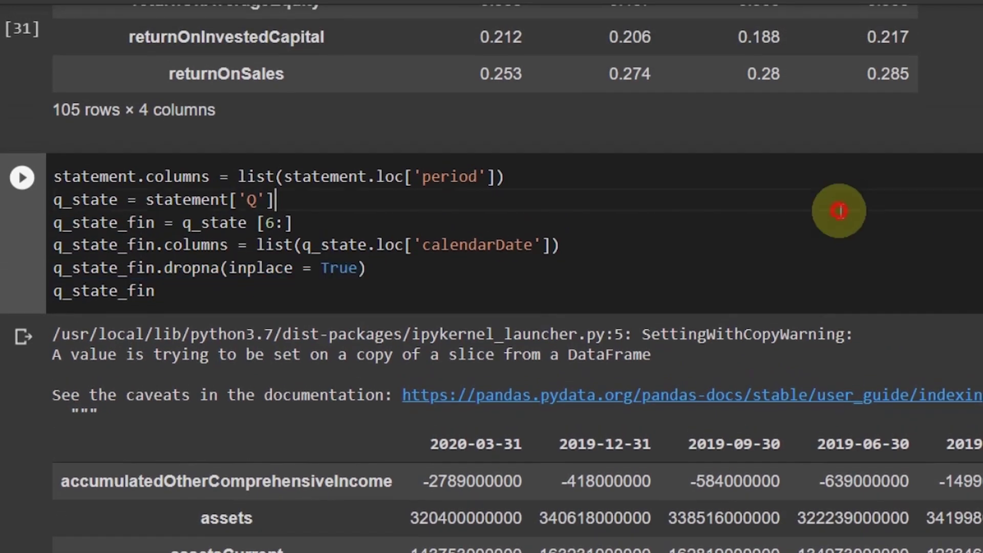
click(816, 221)
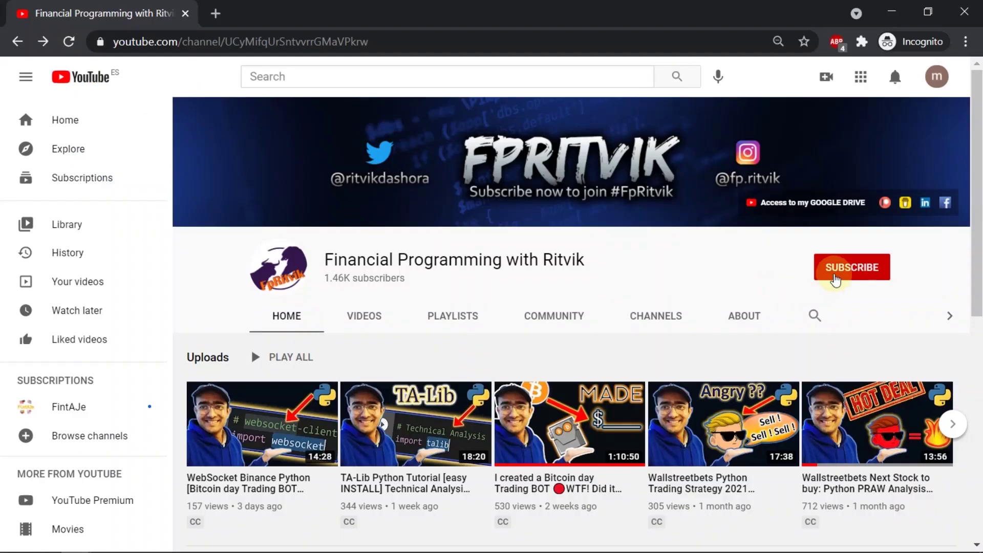
- Subscribe to the channel and set notifications to All
click(833, 277)
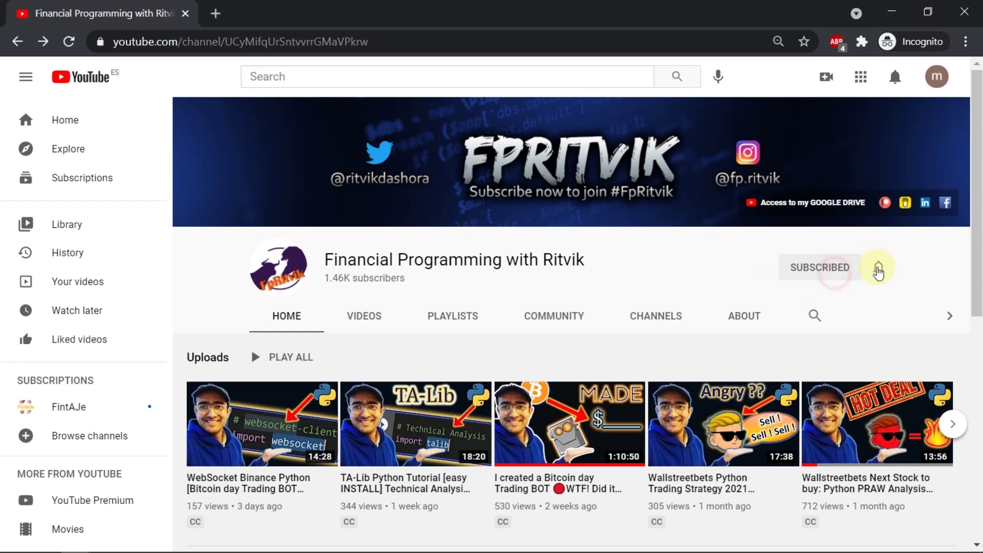
click(878, 269)
click(840, 301)
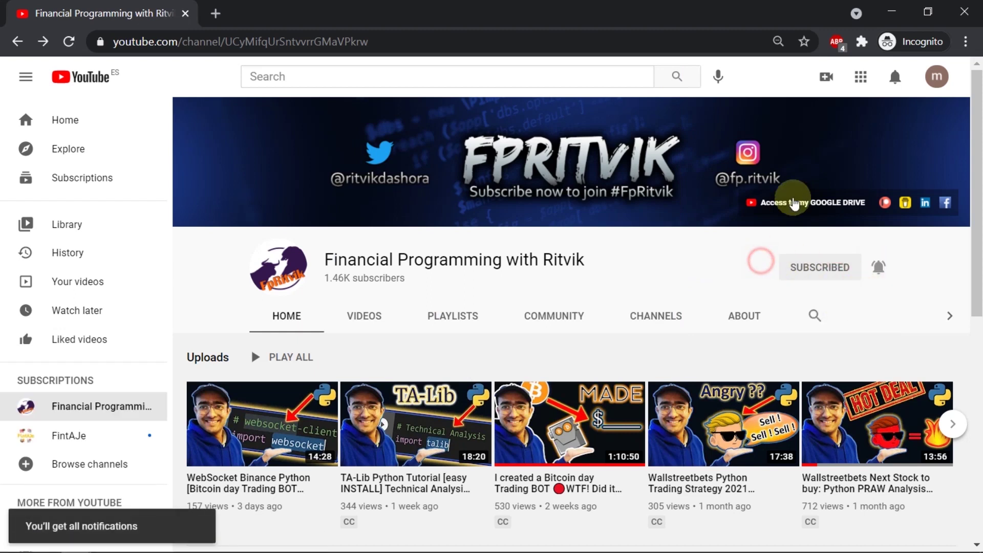
- Open the Google Drive access post in a new tab and follow its form link
click(795, 204)
key(ctrl+Tab)
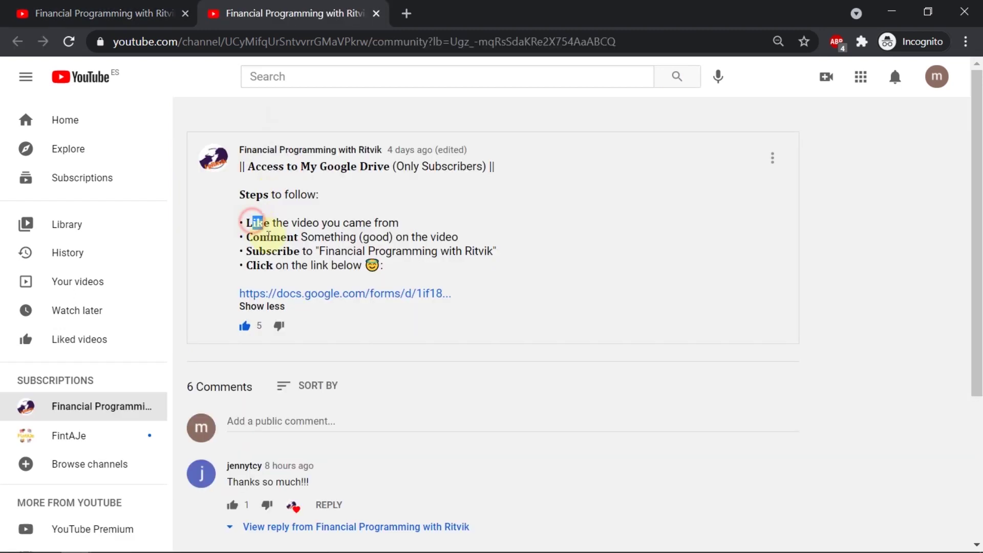
drag(246, 222, 275, 264)
click(277, 269)
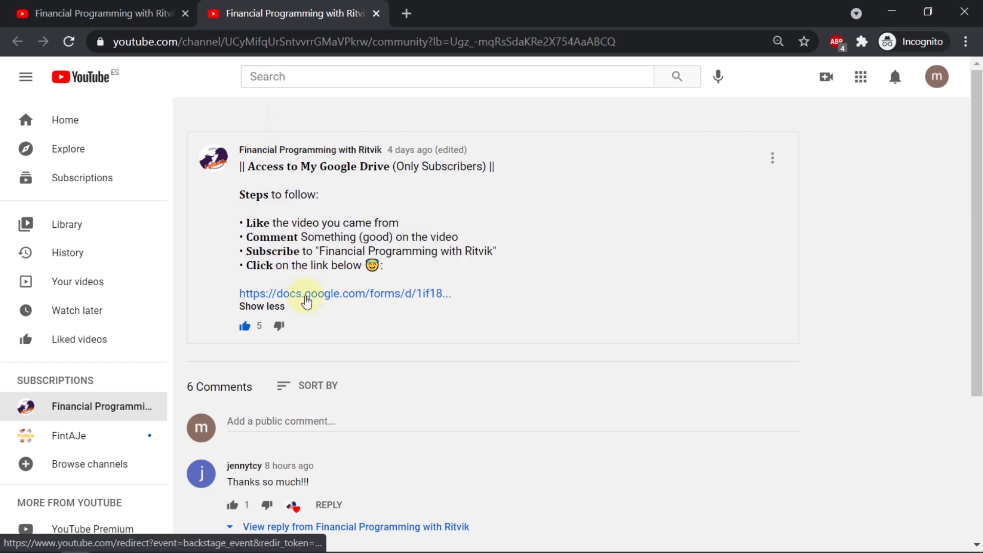
click(305, 298)
scroll(783, 269, down, 3)
scroll(783, 264, down, 1)
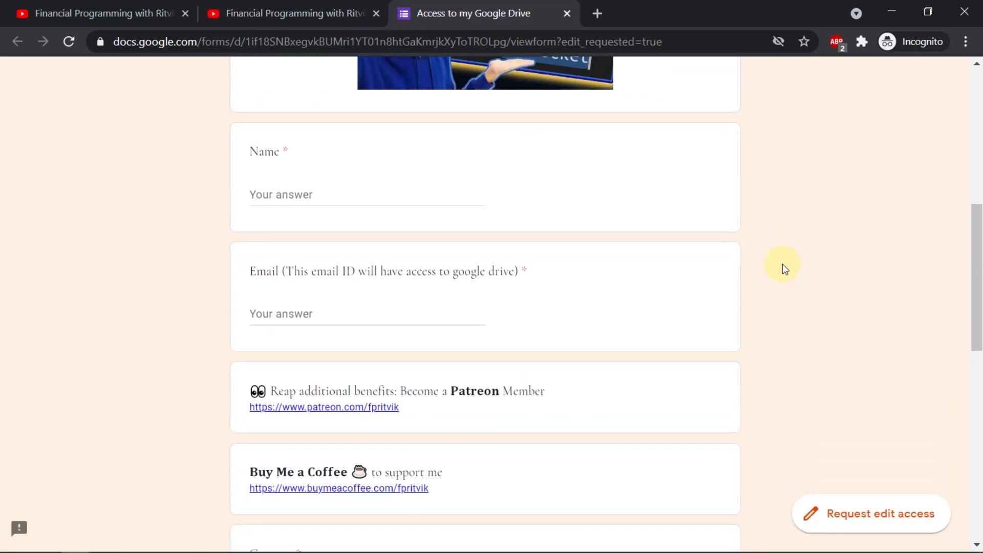
drag(271, 212, 433, 213)
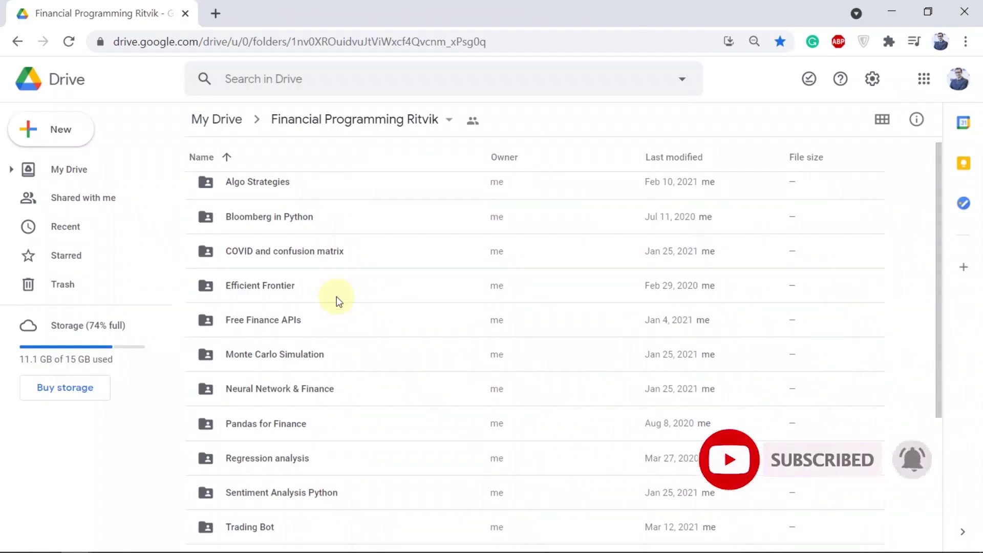
scroll(337, 302, down, 2)
scroll(337, 301, down, 2)
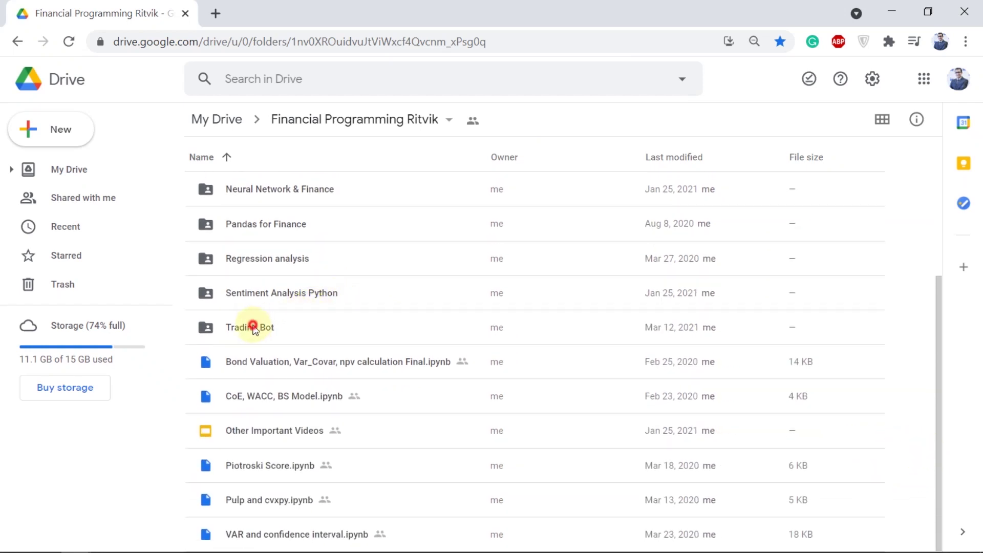
double_click(252, 327)
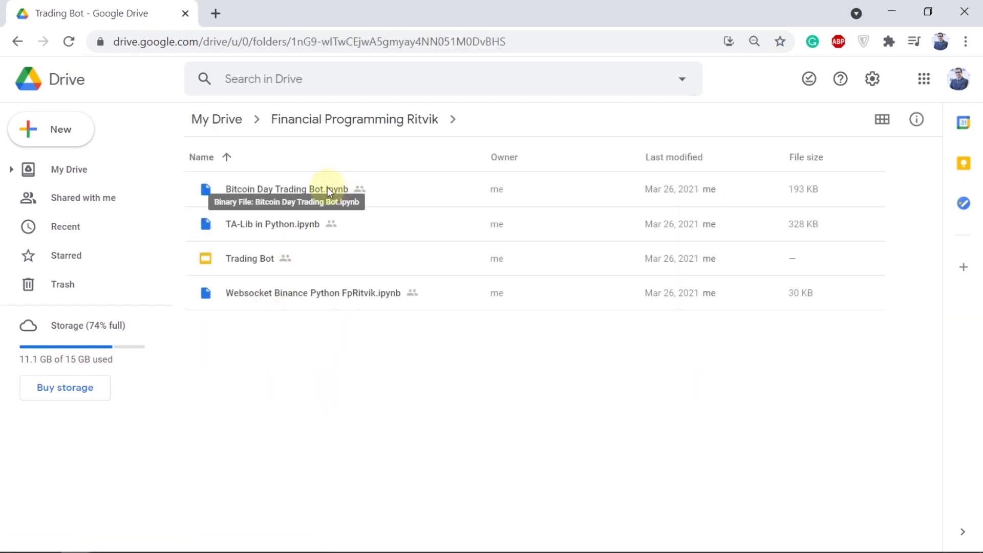
click(310, 128)
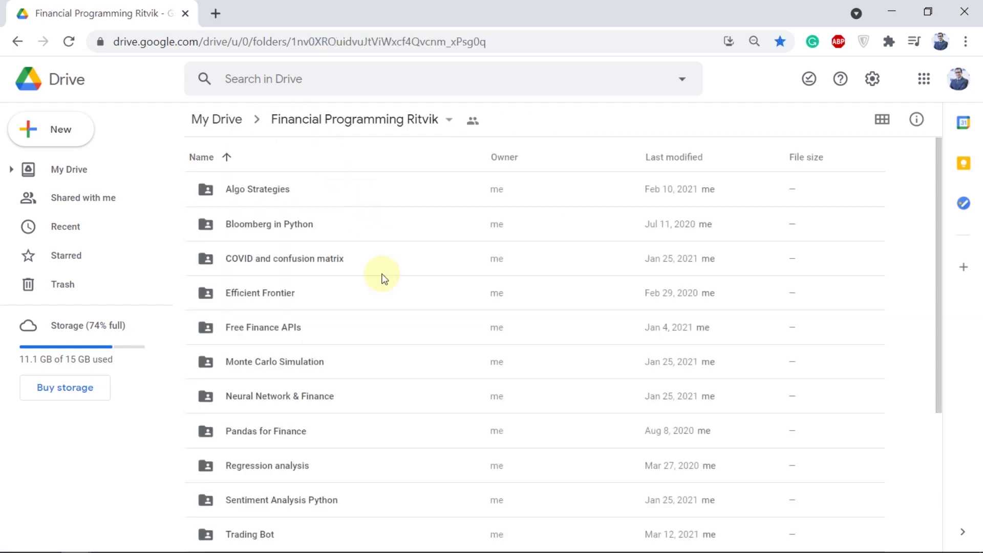
click(263, 191)
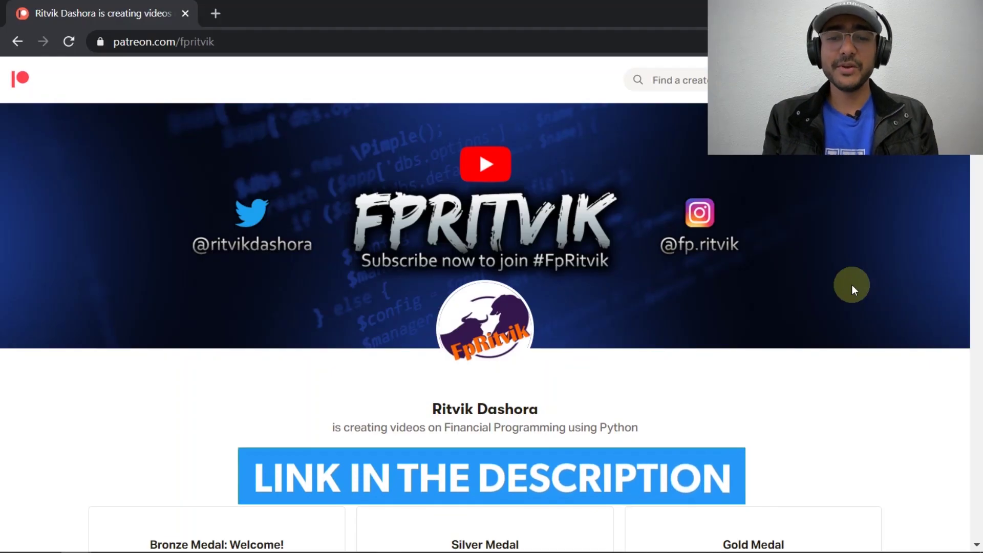
scroll(852, 287, down, 3)
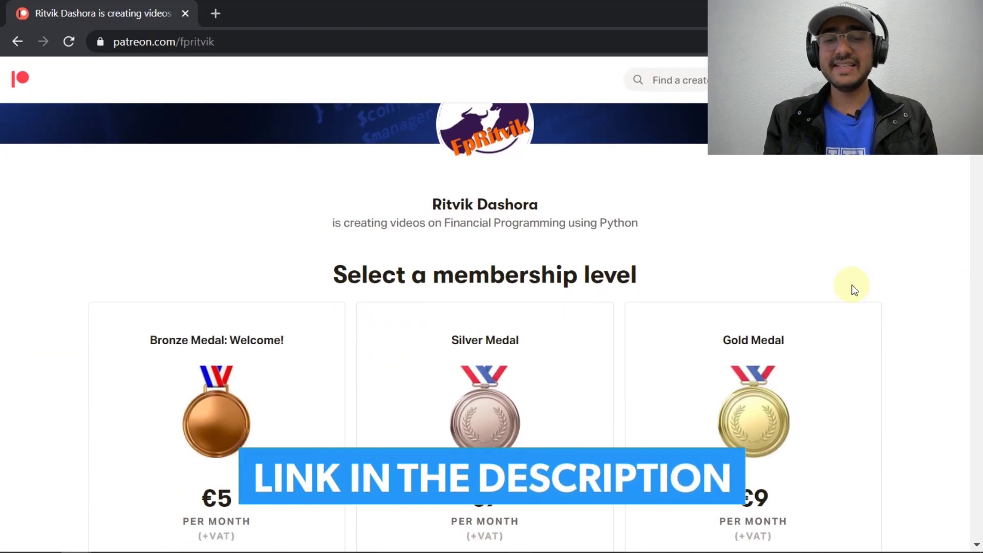
scroll(852, 286, down, 4)
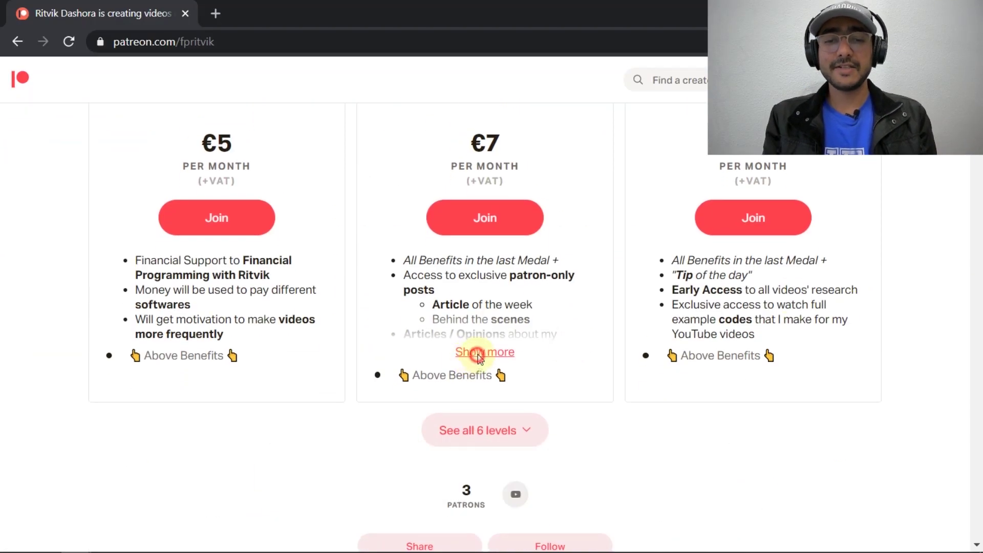
- Expand the €7 tier benefits, show all six levels, and expand the €24 tier benefits
click(478, 354)
click(485, 432)
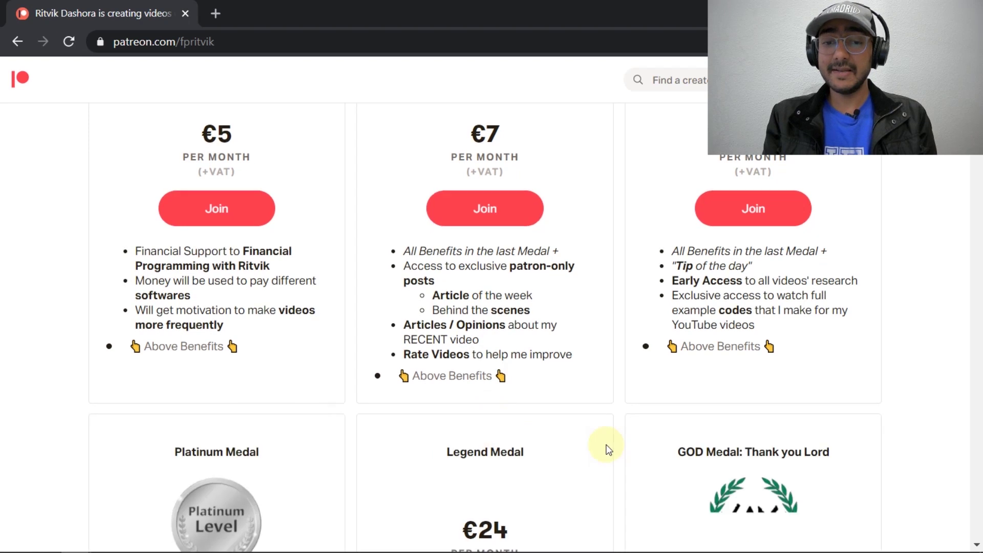
scroll(537, 461, down, 4)
click(487, 468)
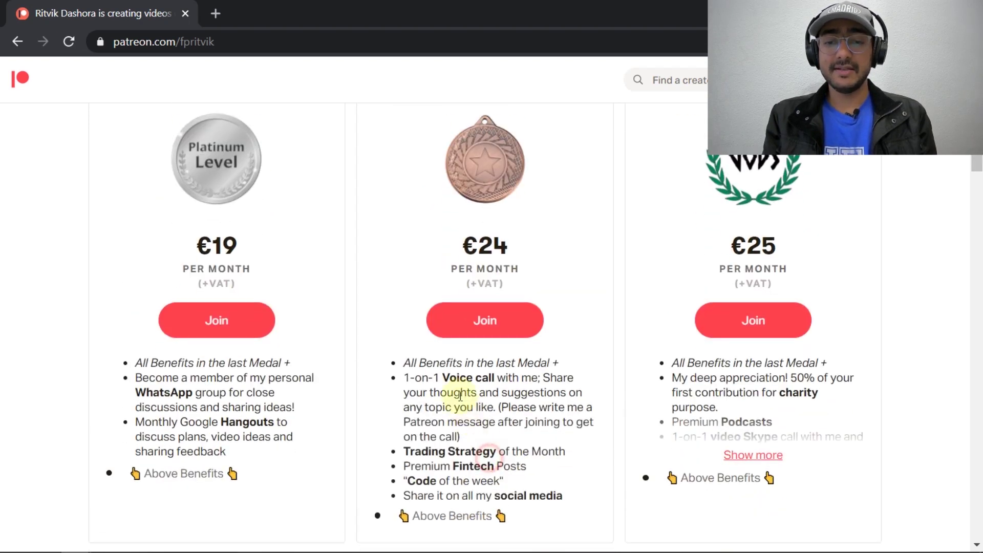
mouse_move(444, 378)
mouse_down()
mouse_move(453, 453)
mouse_move(461, 407)
mouse_up()
click(455, 471)
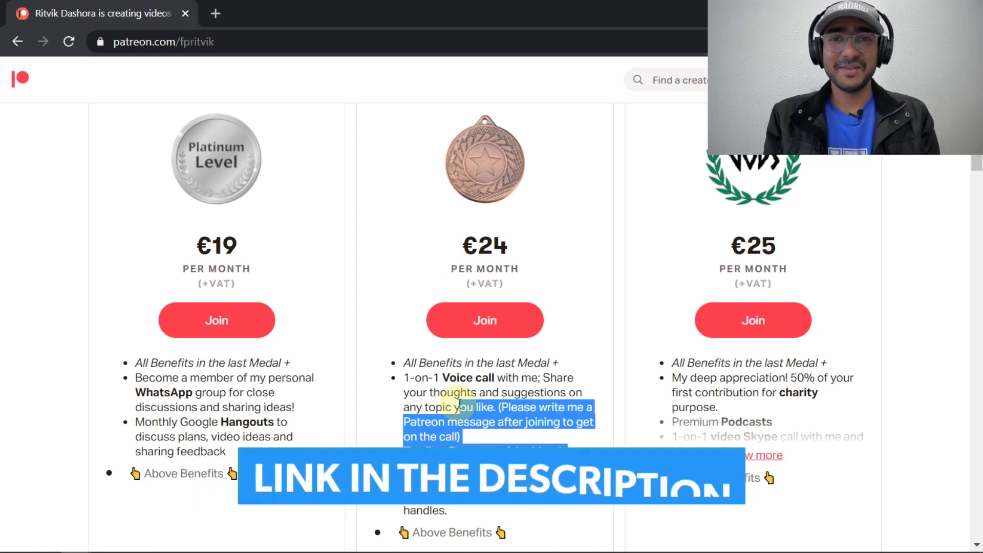
key(Tab)
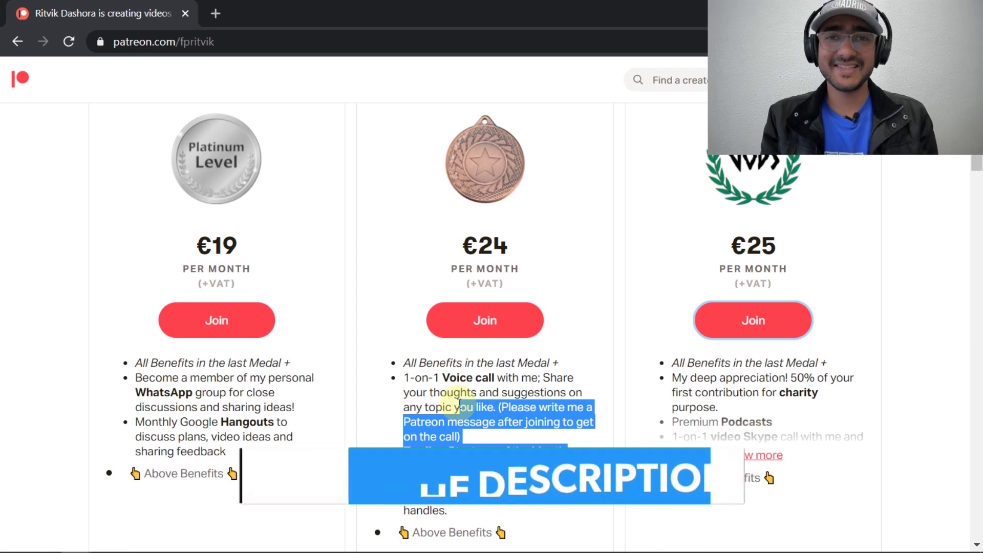